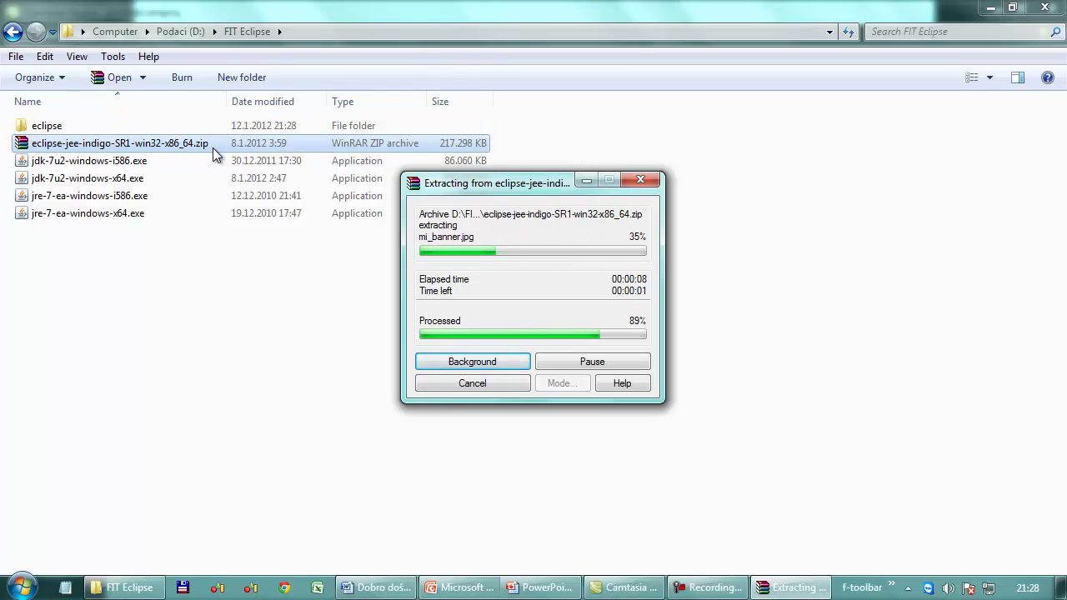
Step: Launch eclipse.exe from the extracted eclipse folder and close the stray artifacts.xml window
double_click(76, 125)
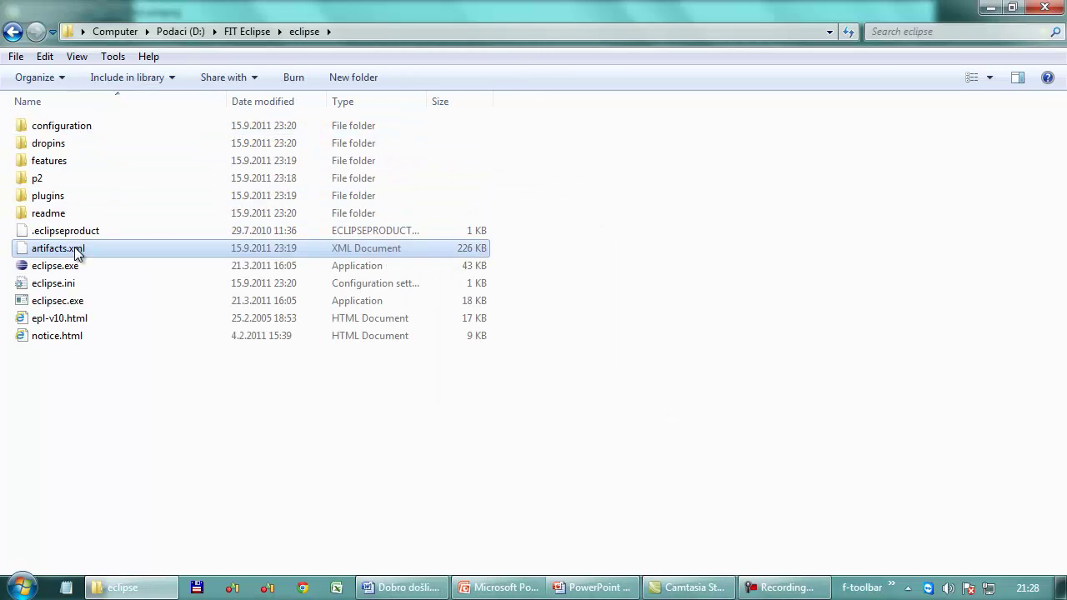
double_click(79, 248)
double_click(78, 265)
right_click(725, 588)
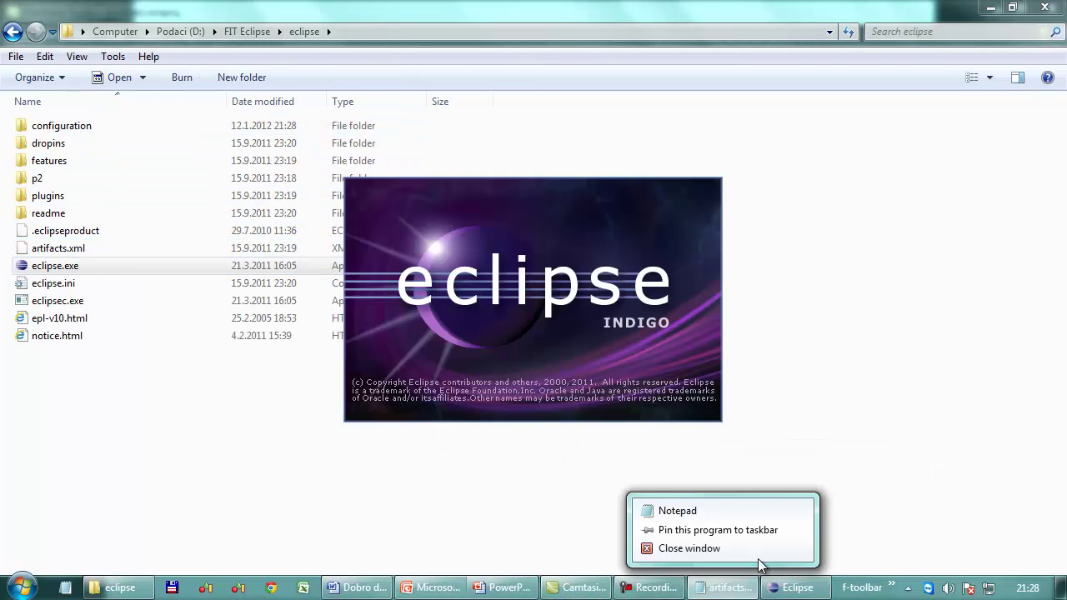
click(756, 555)
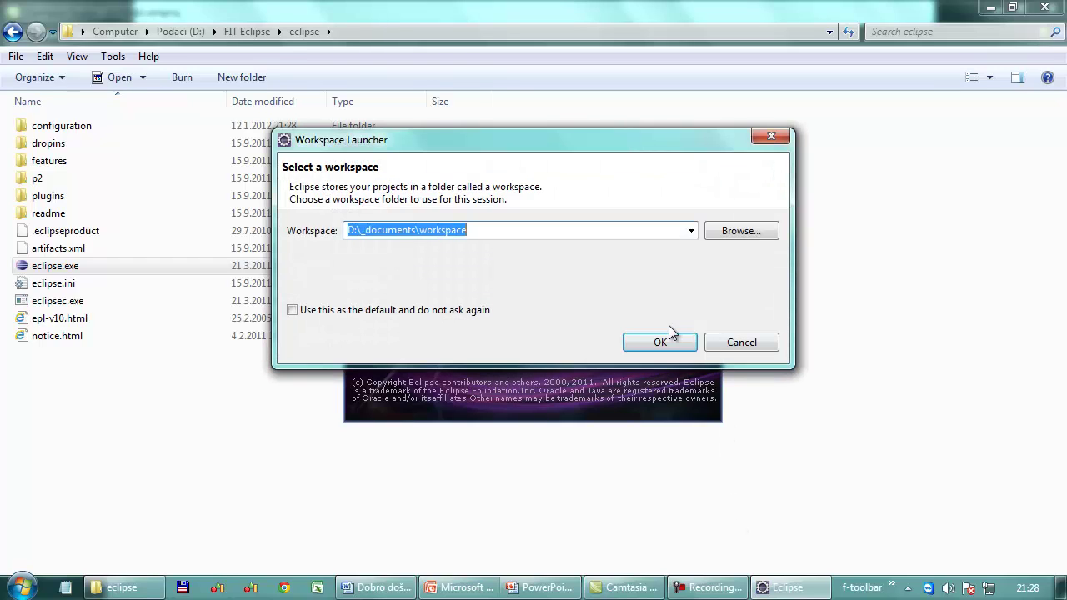
Step: Set the workspace to D:\FIT Eclipse\workspace 1, reusing the copied folder path, make it the default without asking again, and confirm
click(250, 31)
click(296, 31)
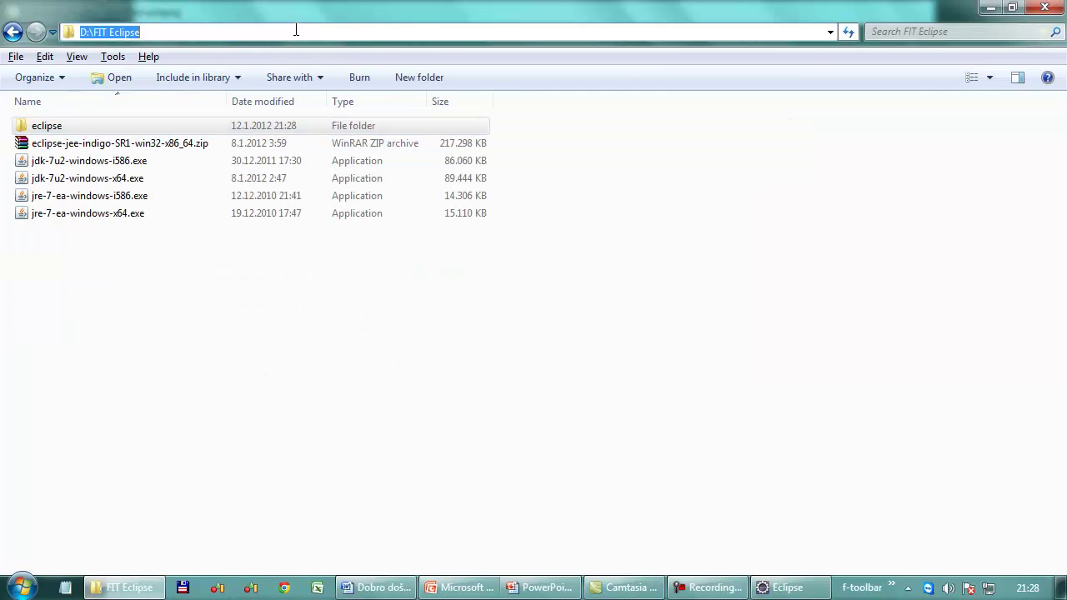
key(ctrl+c)
key(alt+Tab)
key(ctrl+v)
text(\workspace 1)
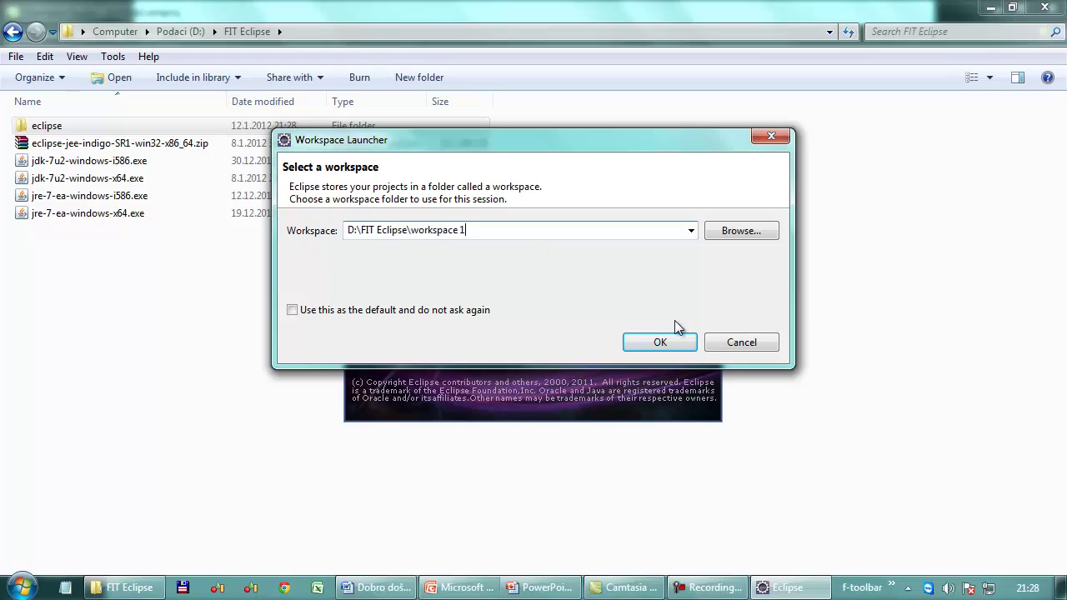
click(459, 312)
click(659, 343)
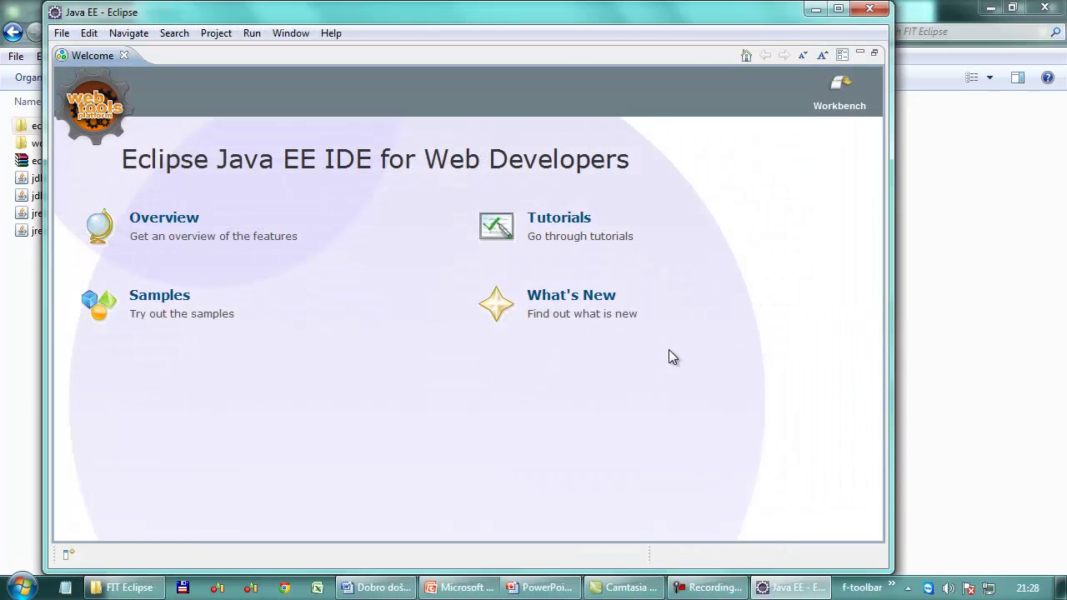
Step: Switch from the maximized welcome page to the workbench's Java perspective and close the Task List view
click(838, 12)
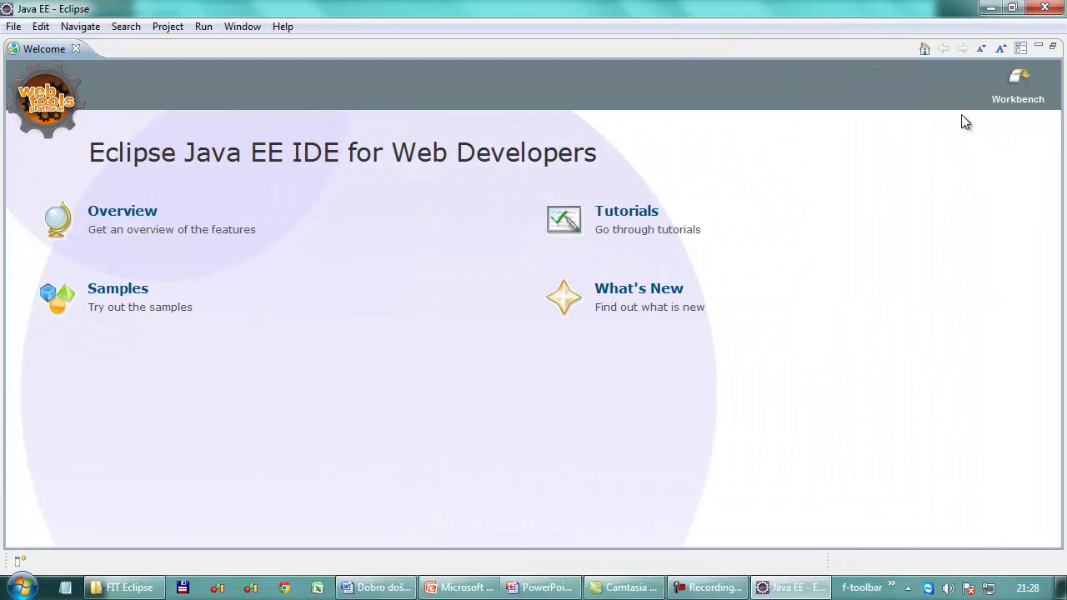
click(1028, 107)
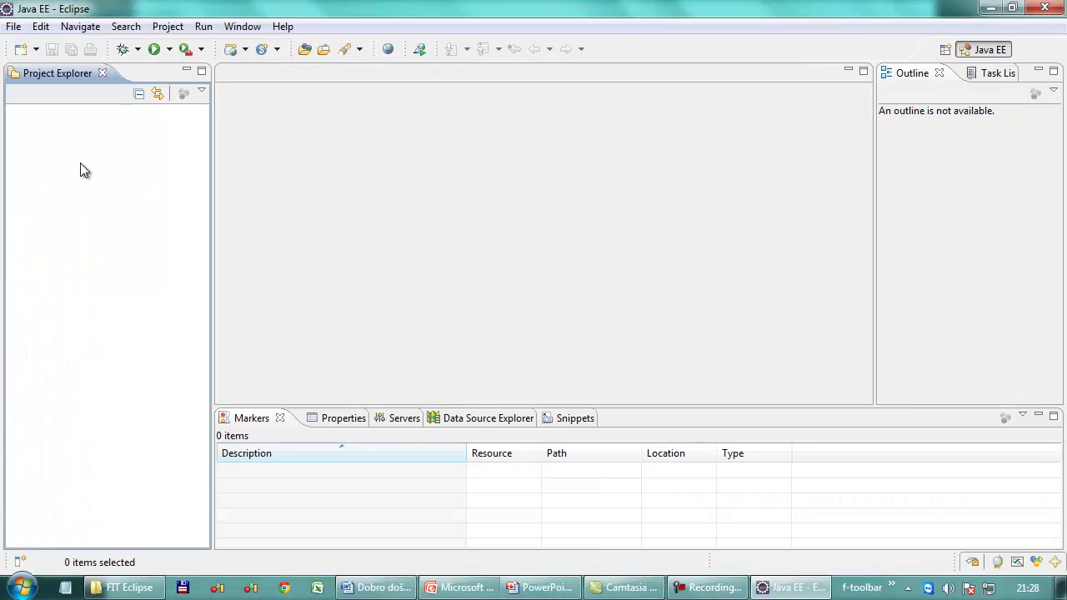
click(239, 26)
mouse_move(293, 93)
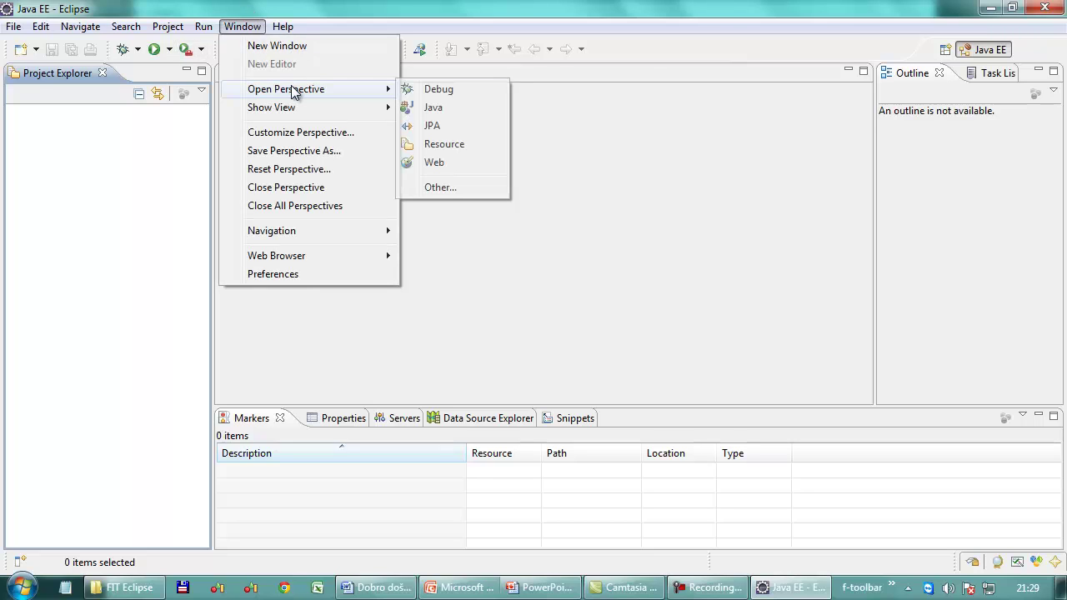
click(433, 108)
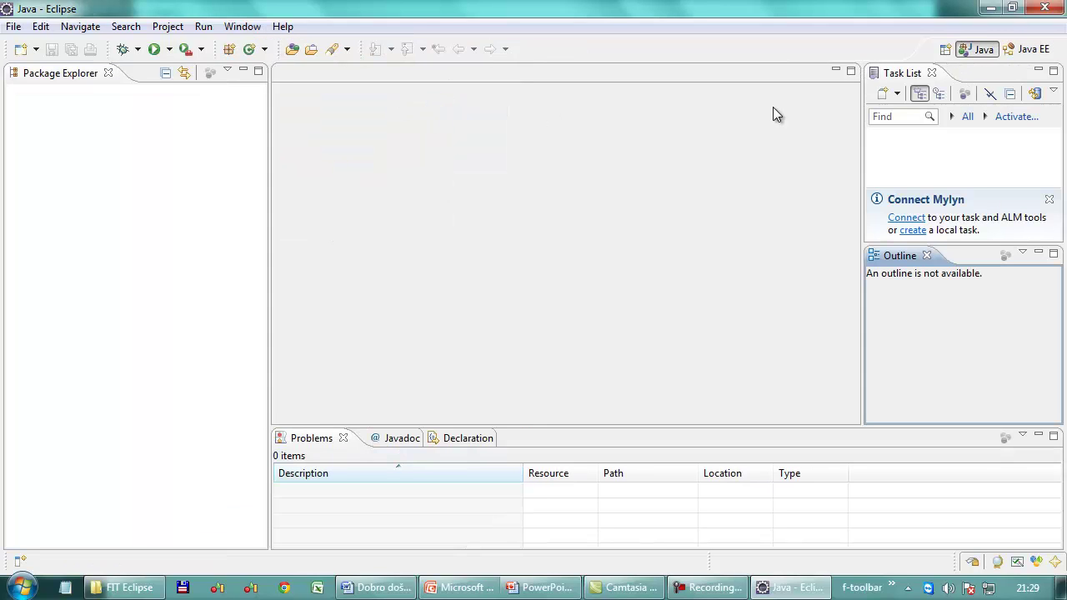
click(931, 72)
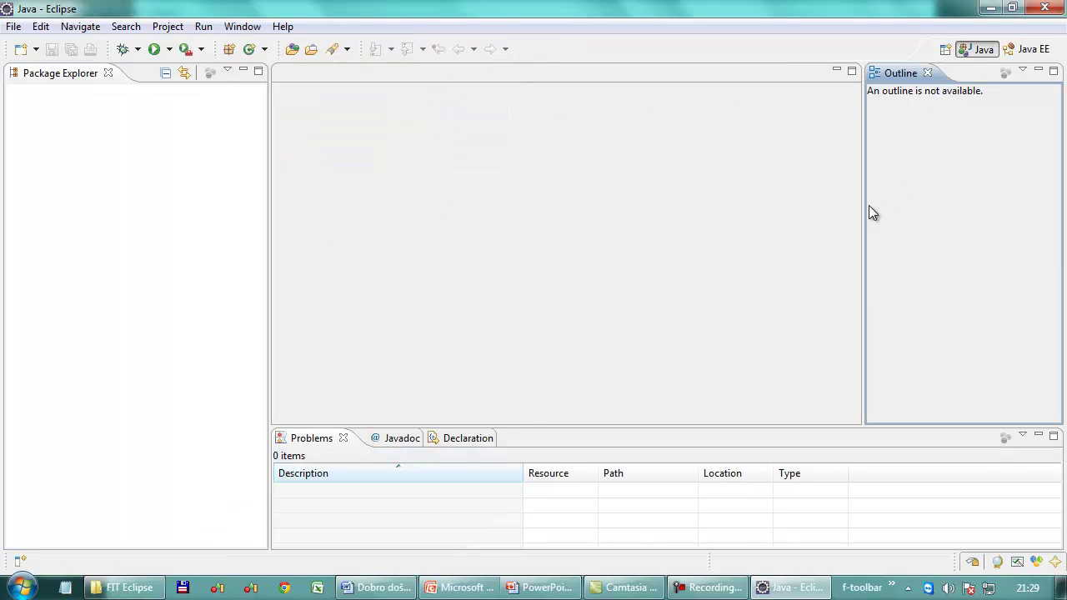
Step: Browse the available perspectives and views, examining the Team, Mylyn and JAX-WS view categories without adding a view
click(241, 26)
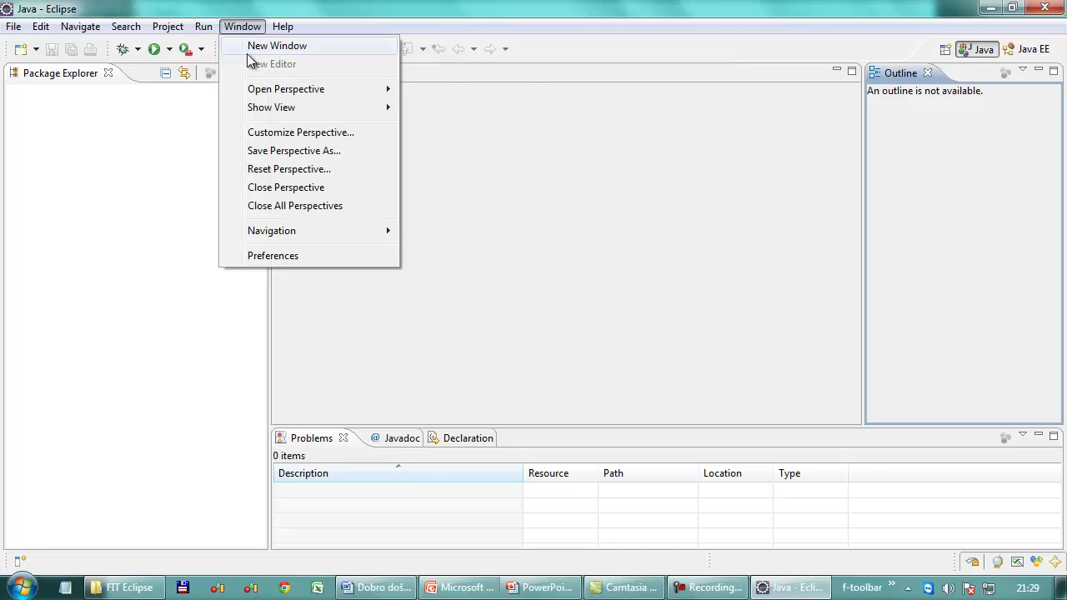
mouse_move(262, 99)
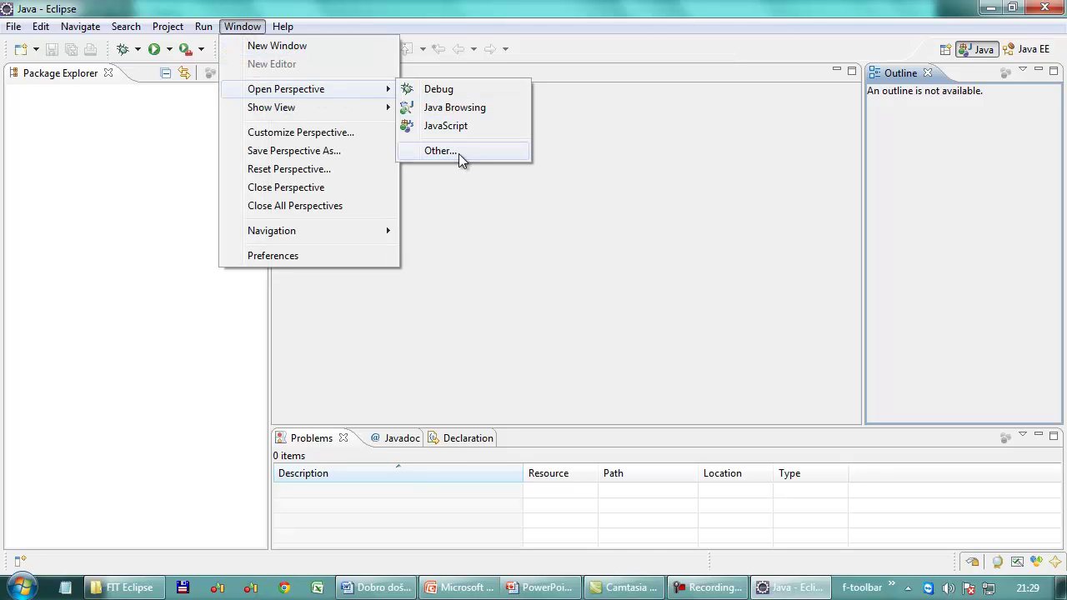
mouse_move(328, 110)
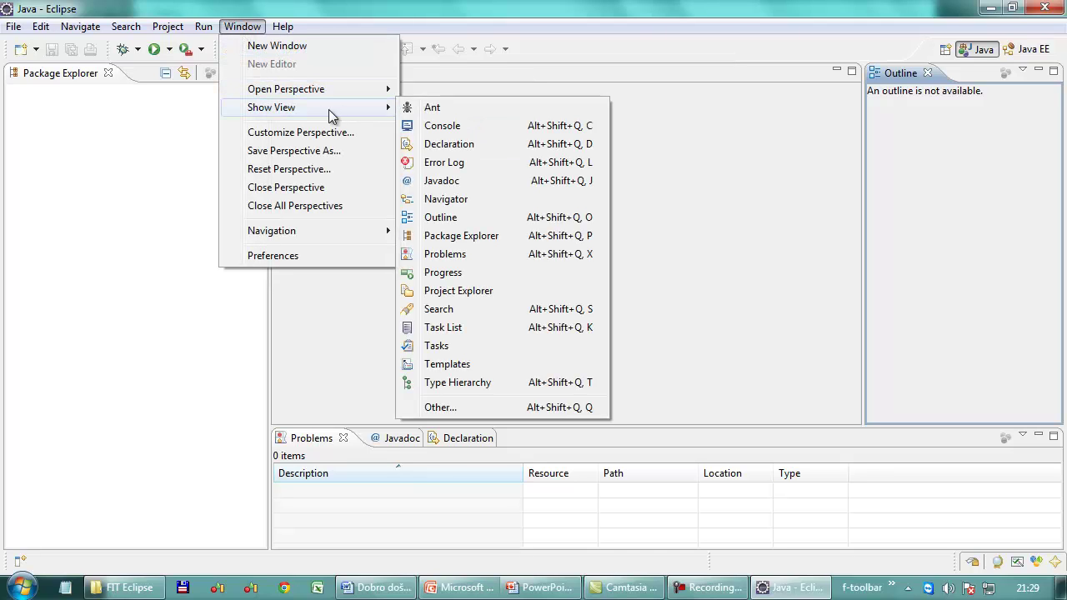
click(498, 406)
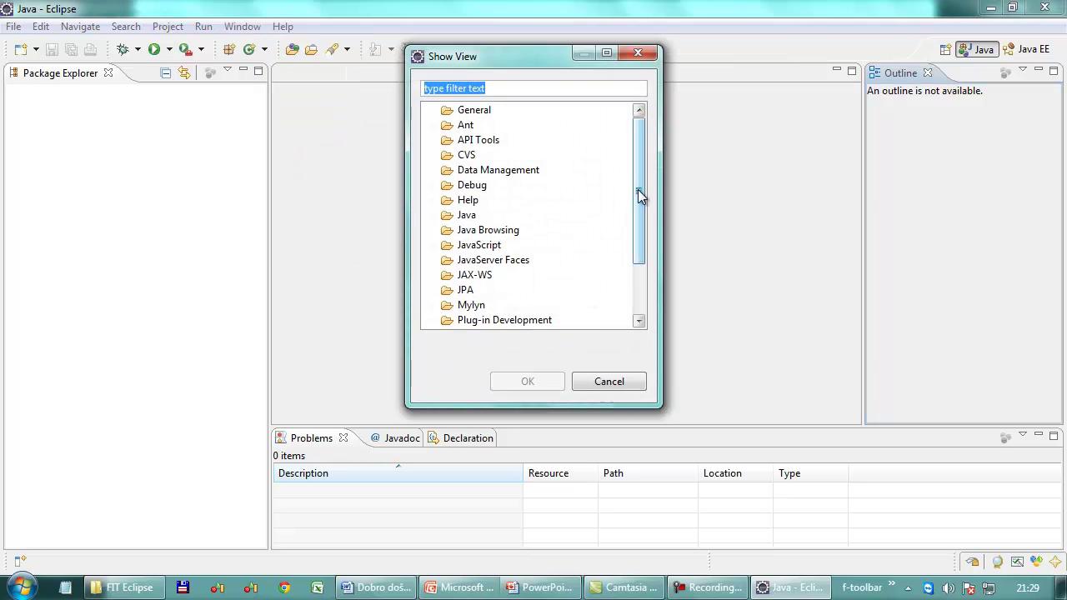
drag(637, 189, 637, 259)
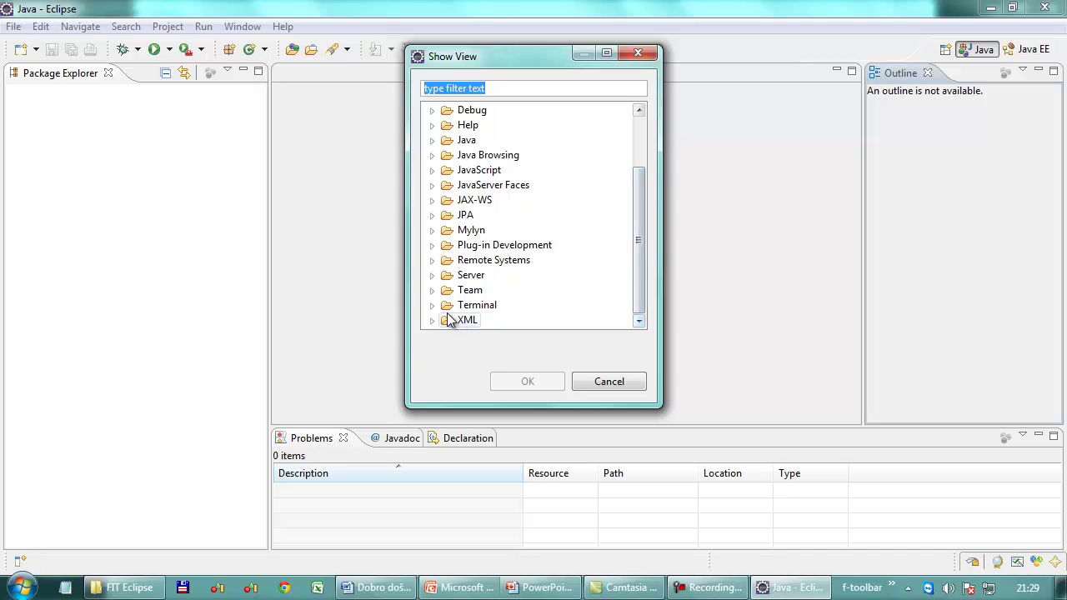
click(432, 290)
scroll(432, 271, up, 2)
scroll(431, 265, down, 2)
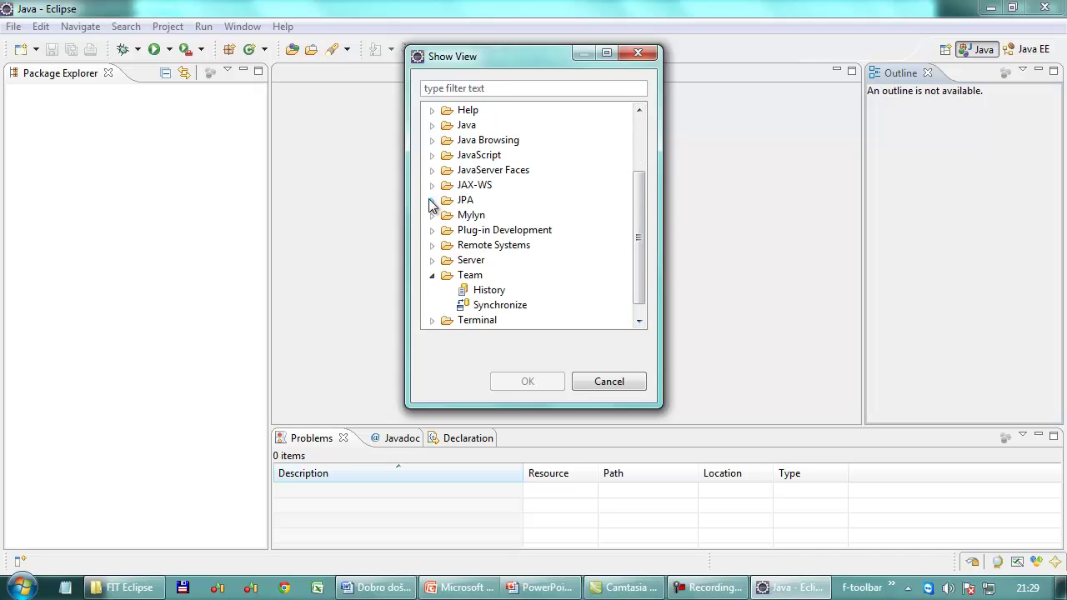
click(433, 215)
click(432, 185)
click(433, 155)
click(432, 155)
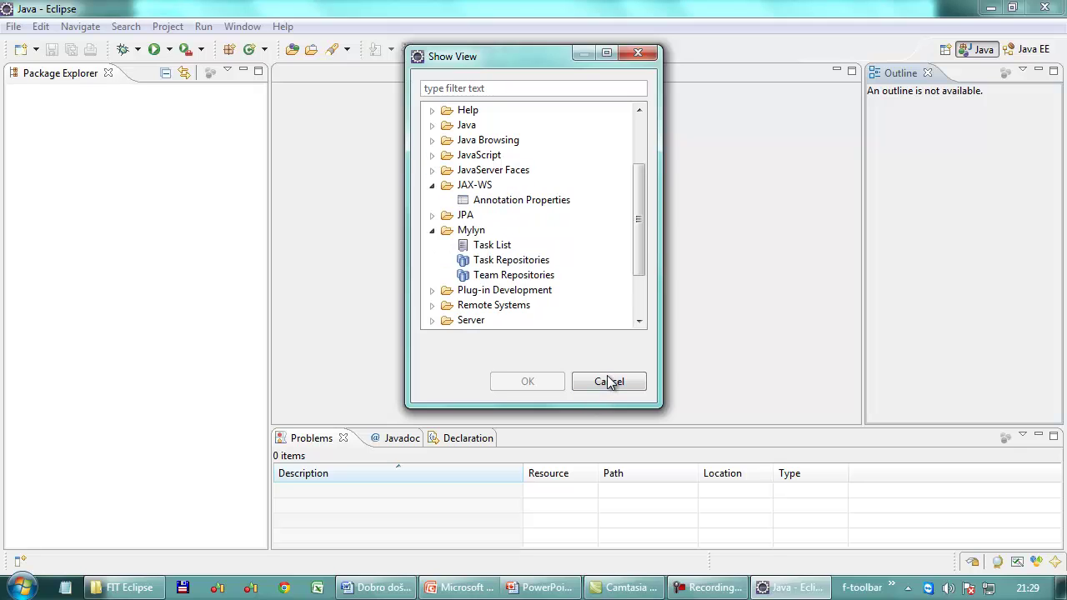
click(609, 382)
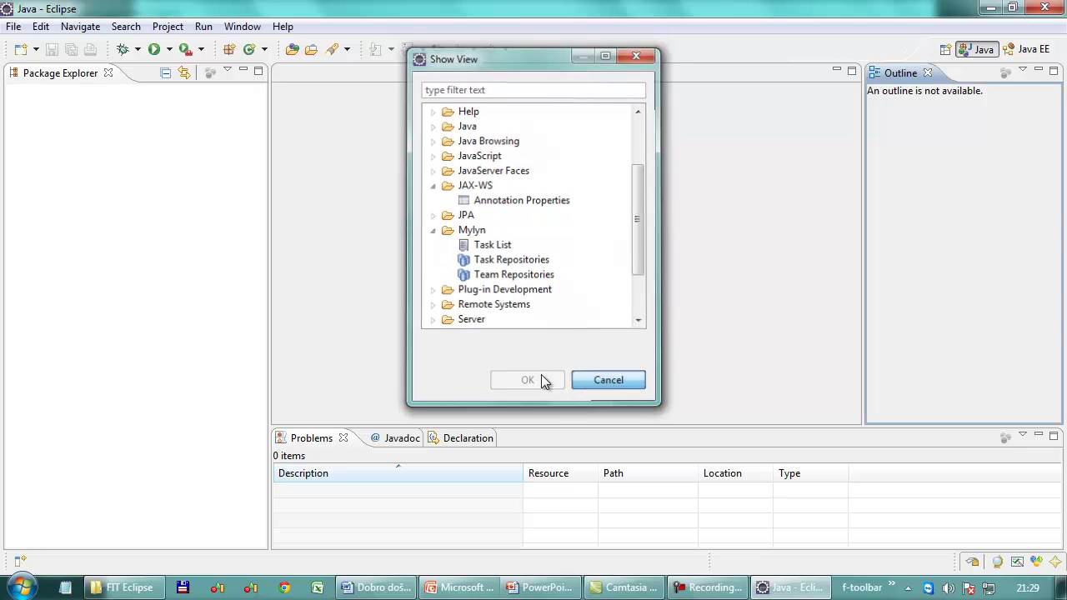
Step: Move the Package Explorer above the editor area, then close it and the Outline view
drag(88, 75, 518, 134)
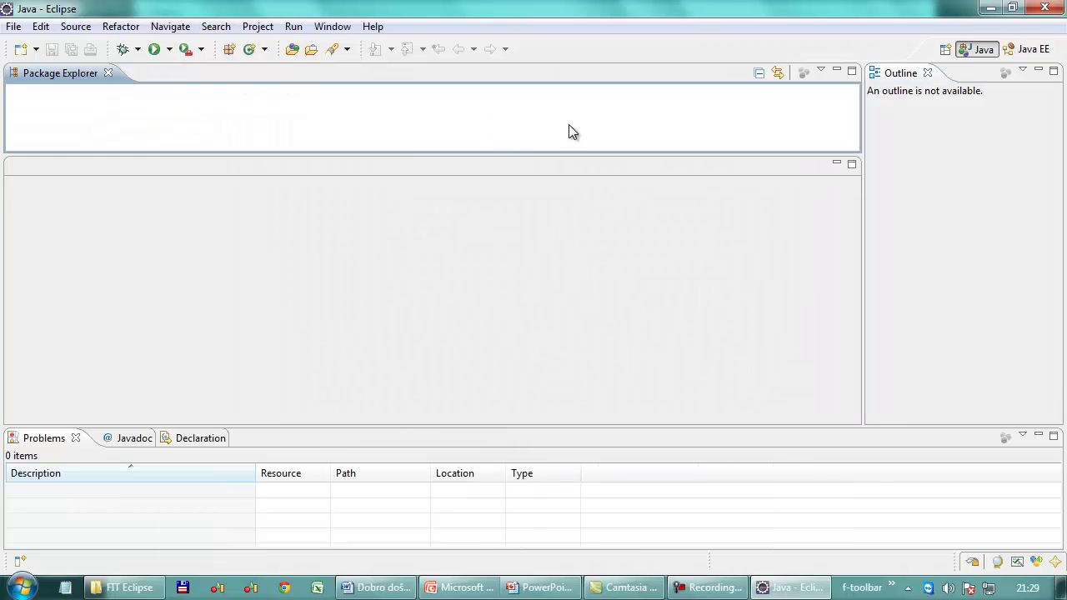
click(107, 72)
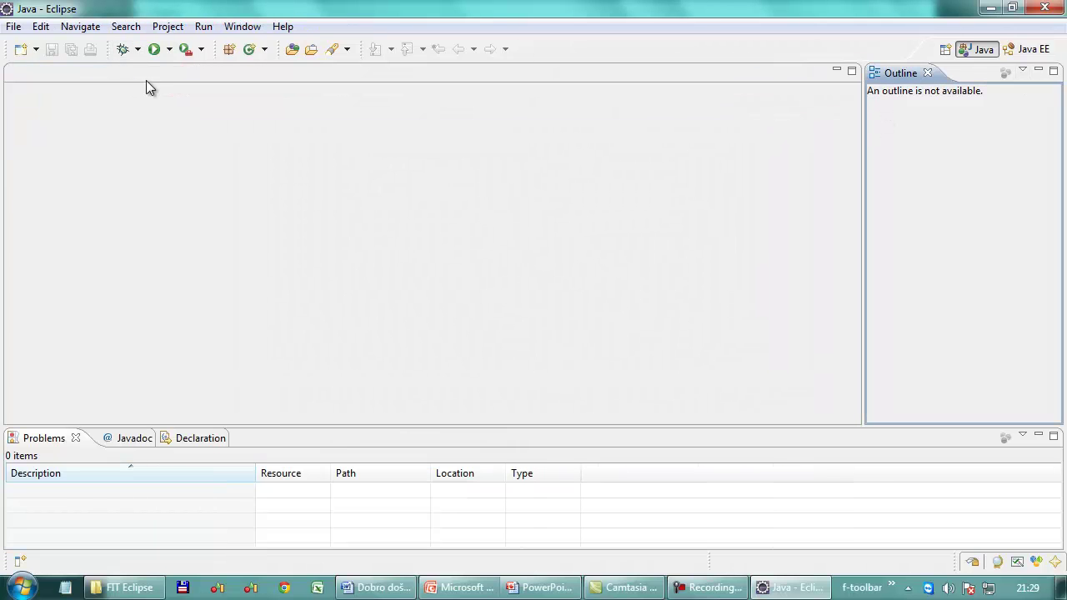
click(927, 72)
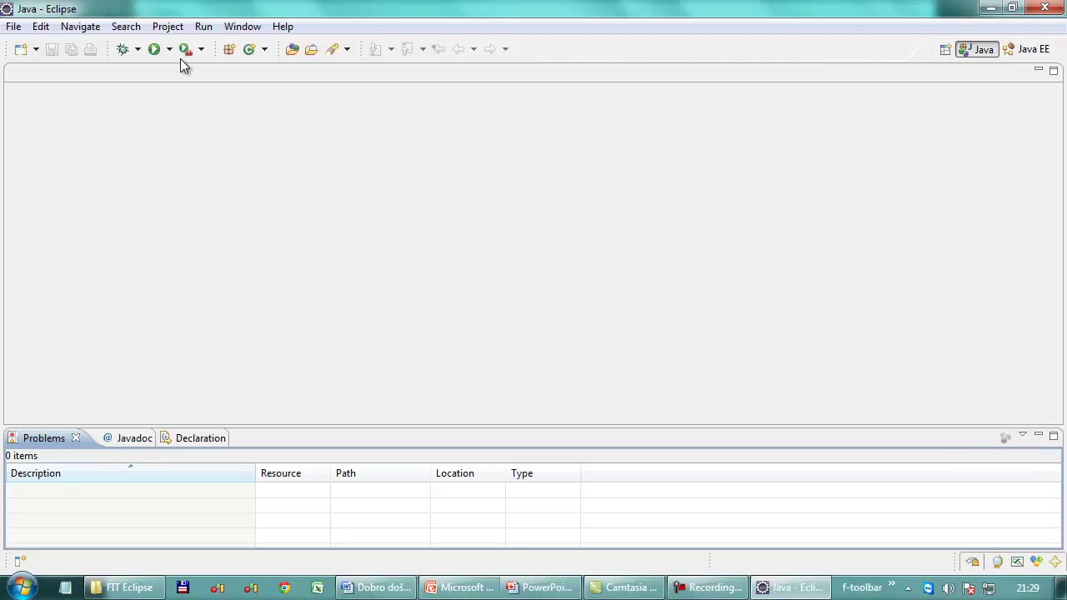
Step: Reset the Java perspective to its defaults and close the Task List view
click(253, 26)
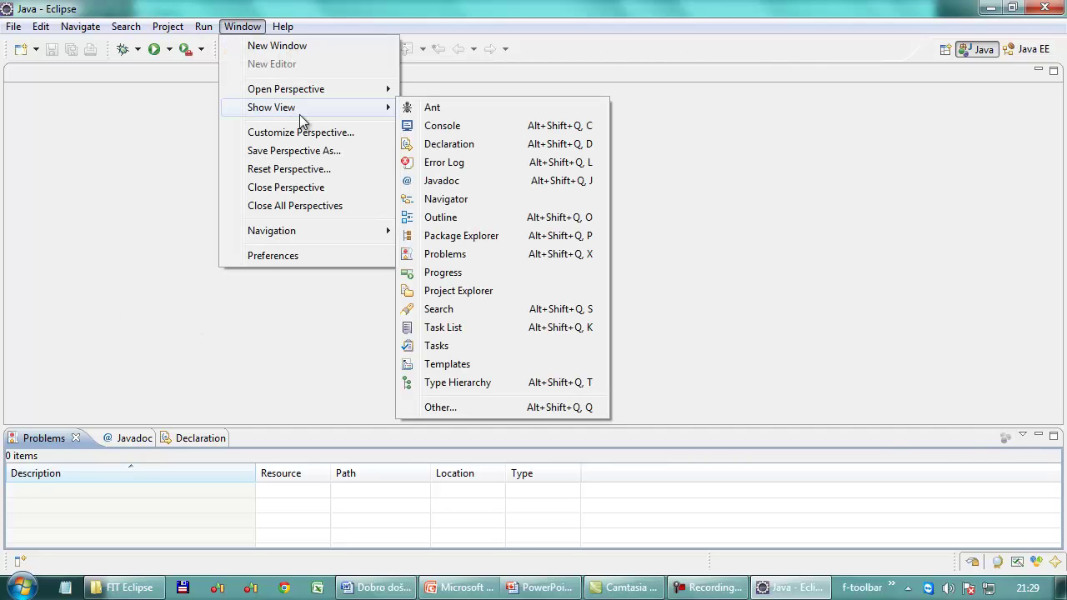
click(291, 170)
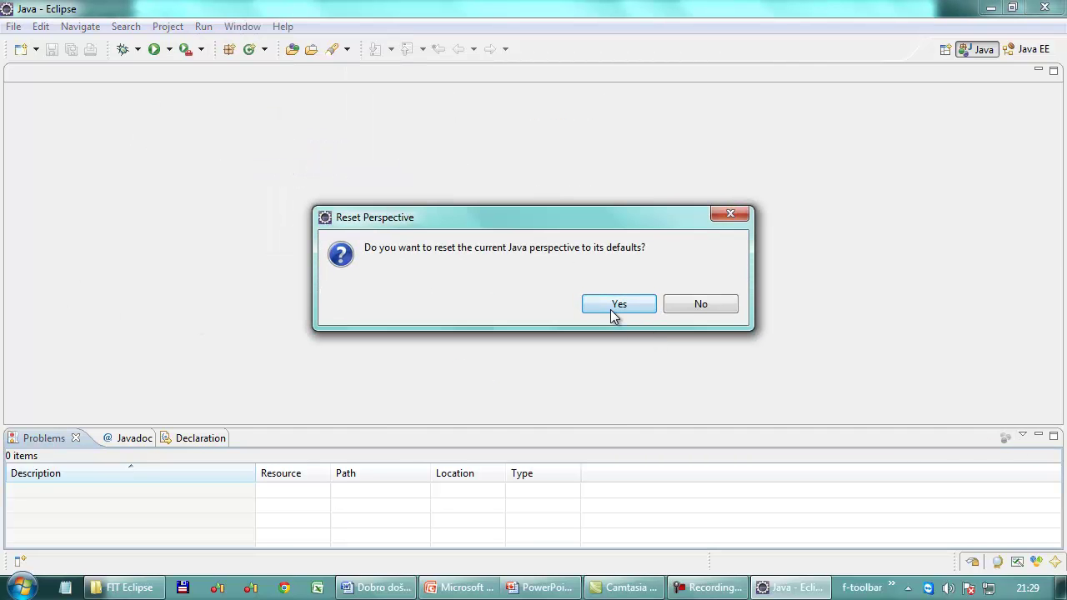
click(611, 309)
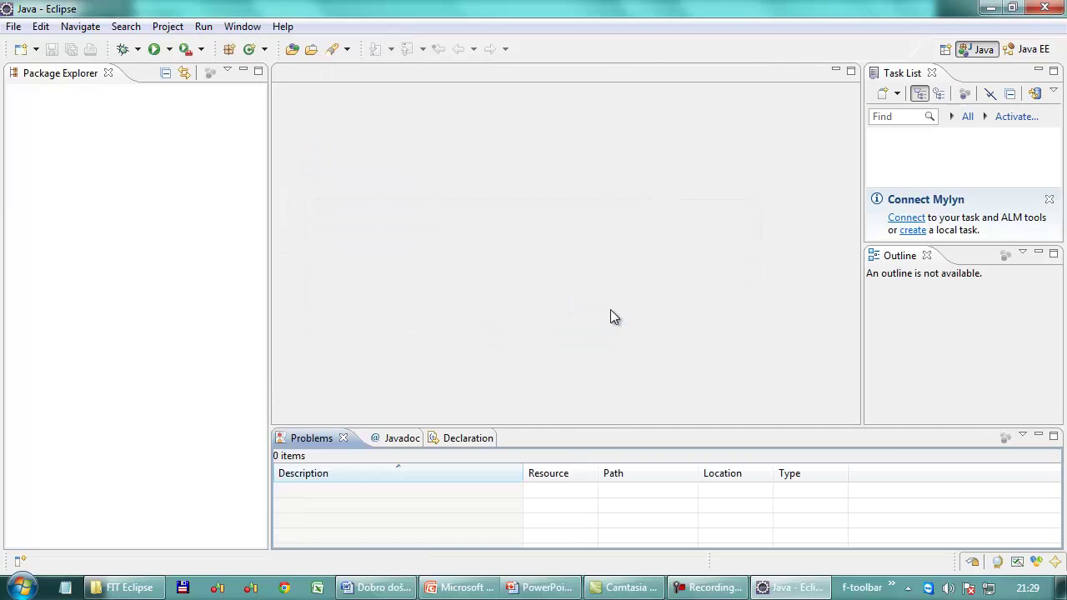
click(933, 73)
right_click(48, 124)
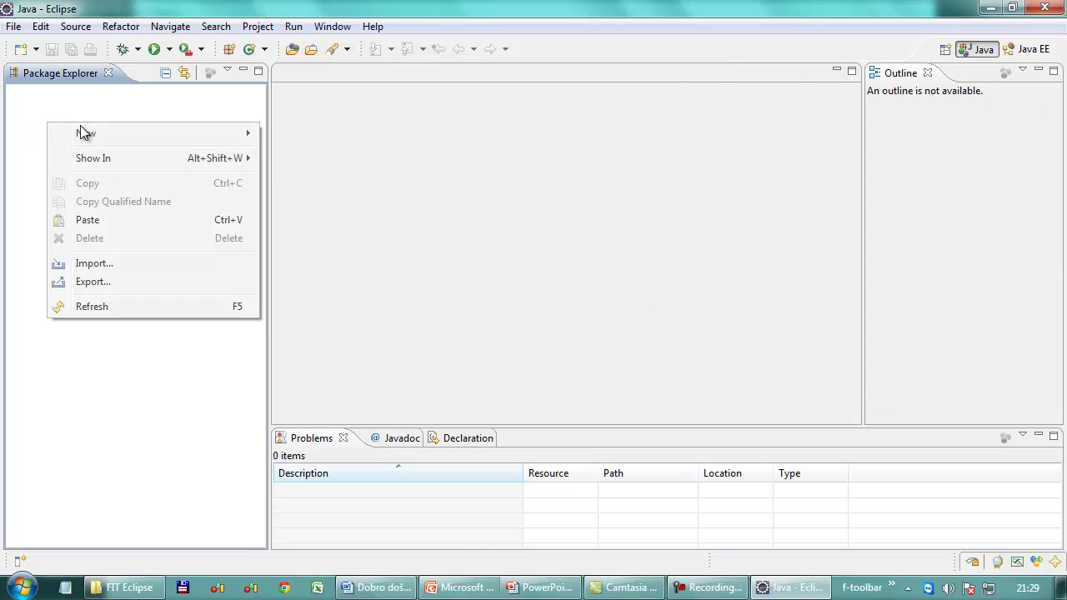
mouse_move(105, 131)
click(355, 134)
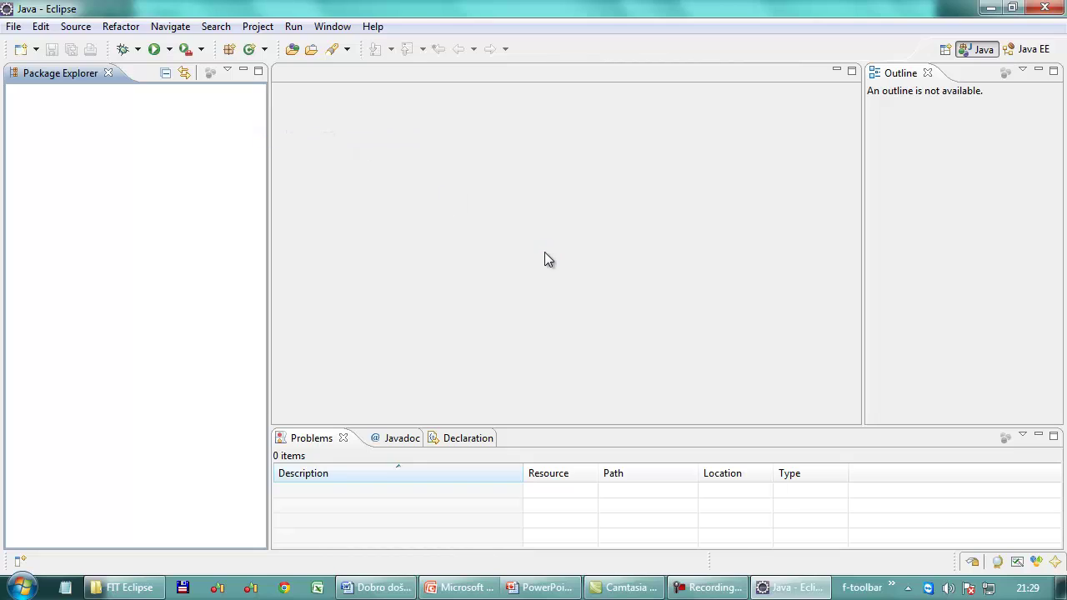
text(Novi)
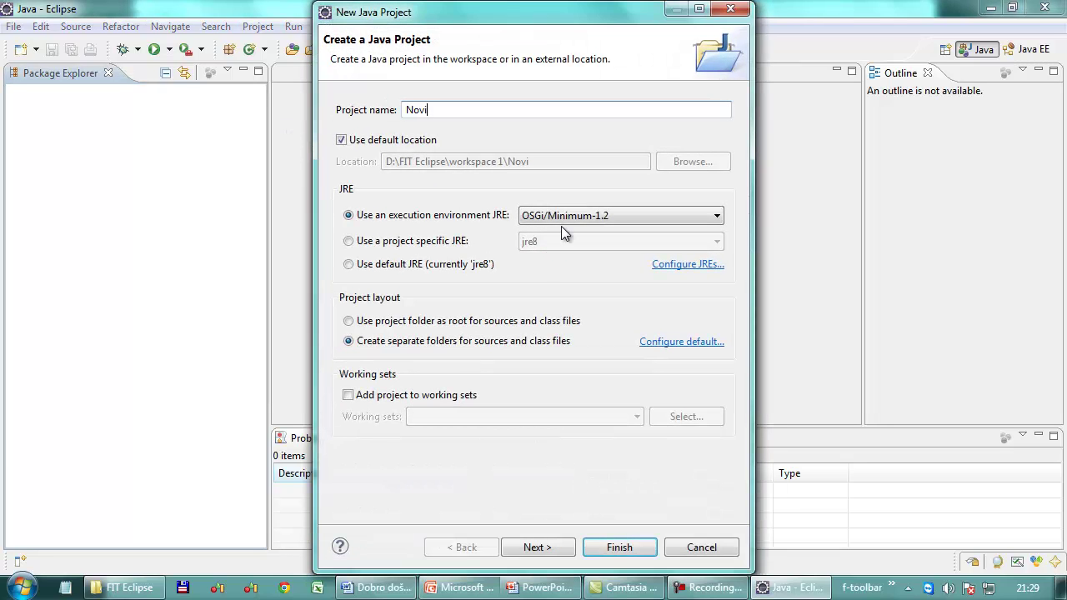
text( projekt)
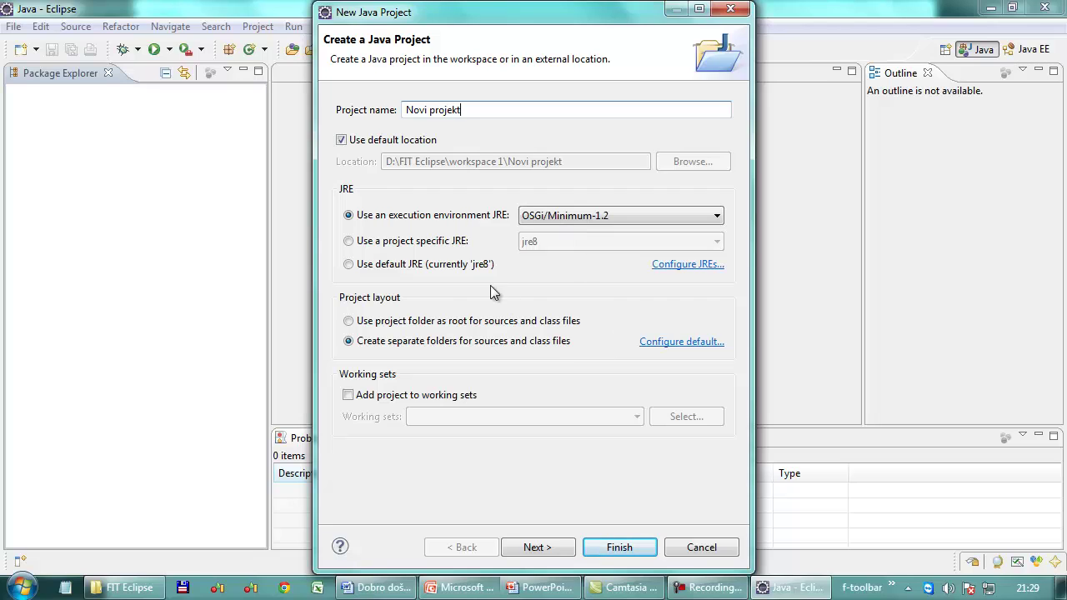
click(477, 268)
click(474, 242)
click(583, 243)
click(588, 260)
click(588, 247)
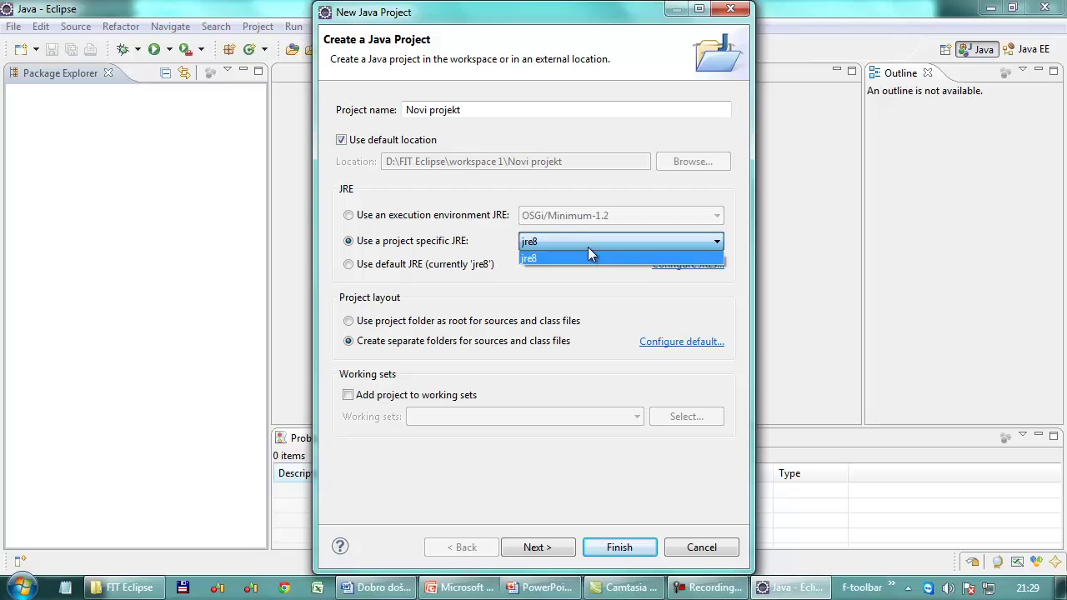
click(697, 548)
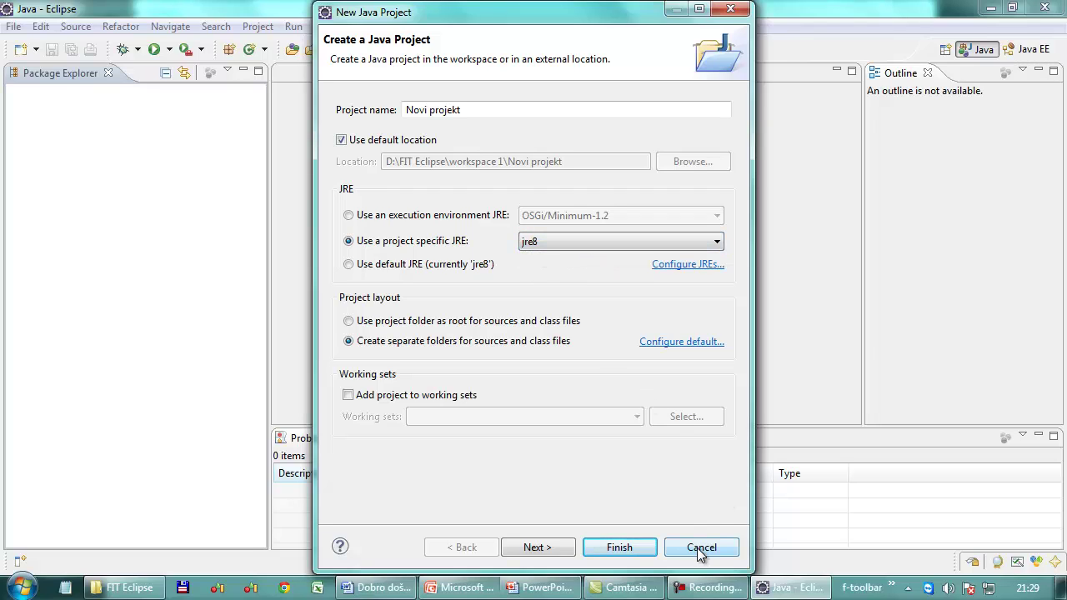
click(698, 548)
Step: Open the Installed JREs settings in the Java preferences
click(332, 26)
click(359, 256)
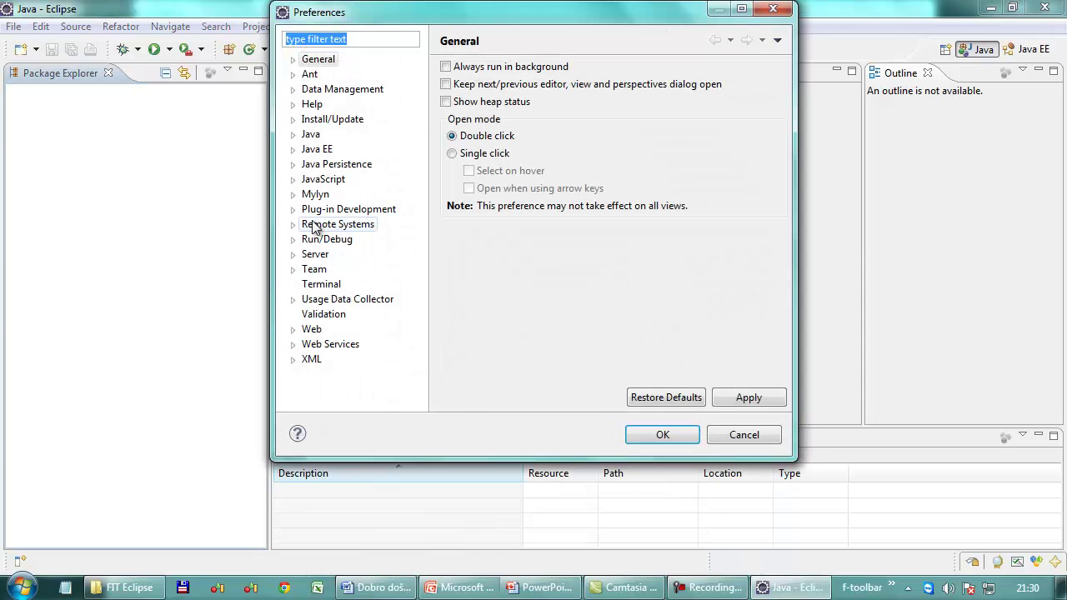
click(292, 135)
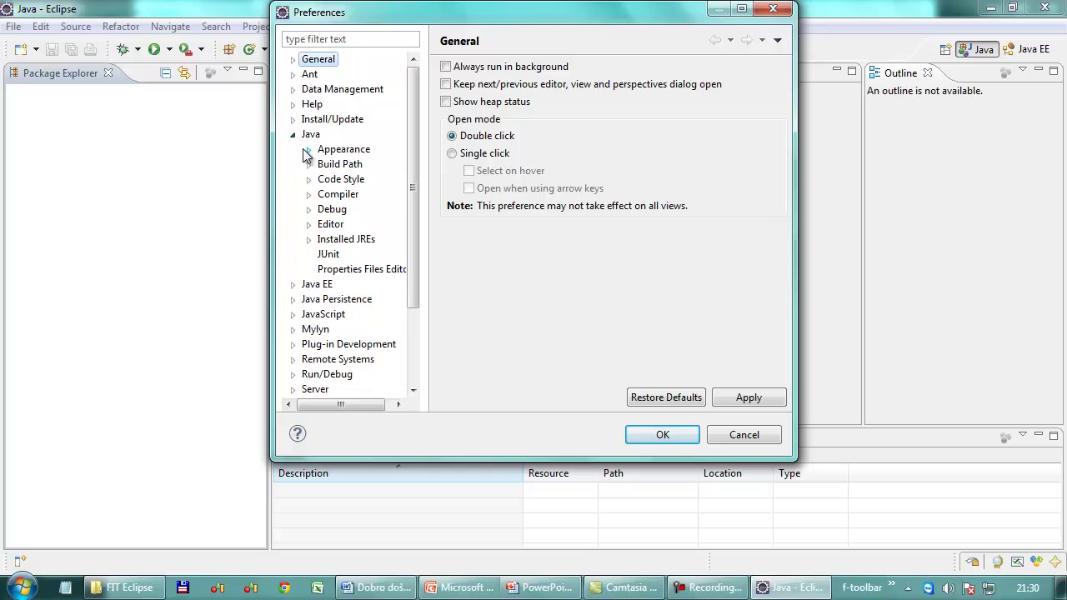
click(309, 164)
click(308, 164)
click(308, 166)
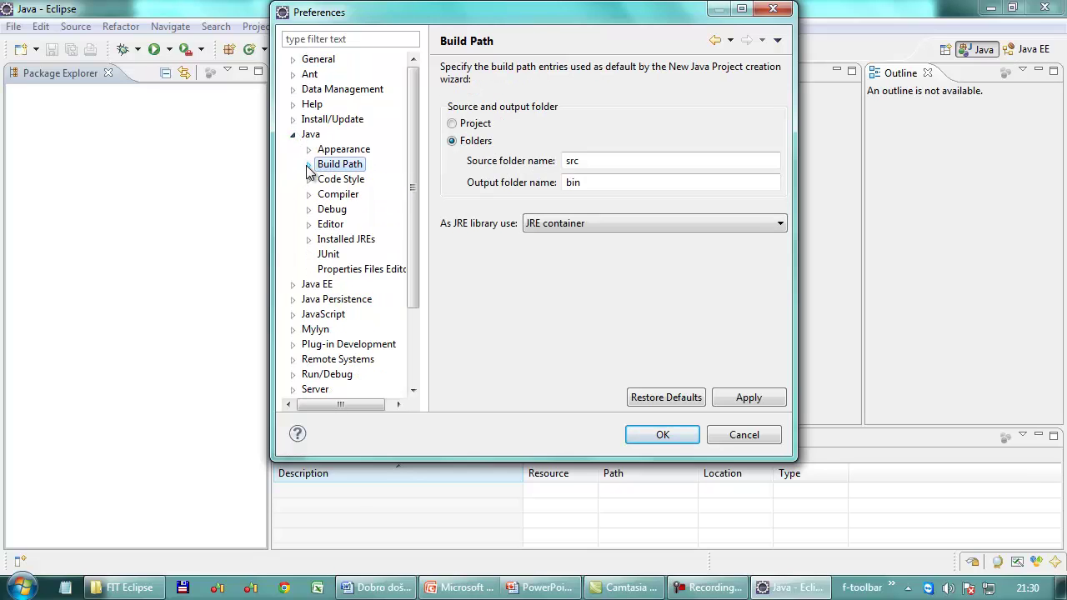
click(308, 239)
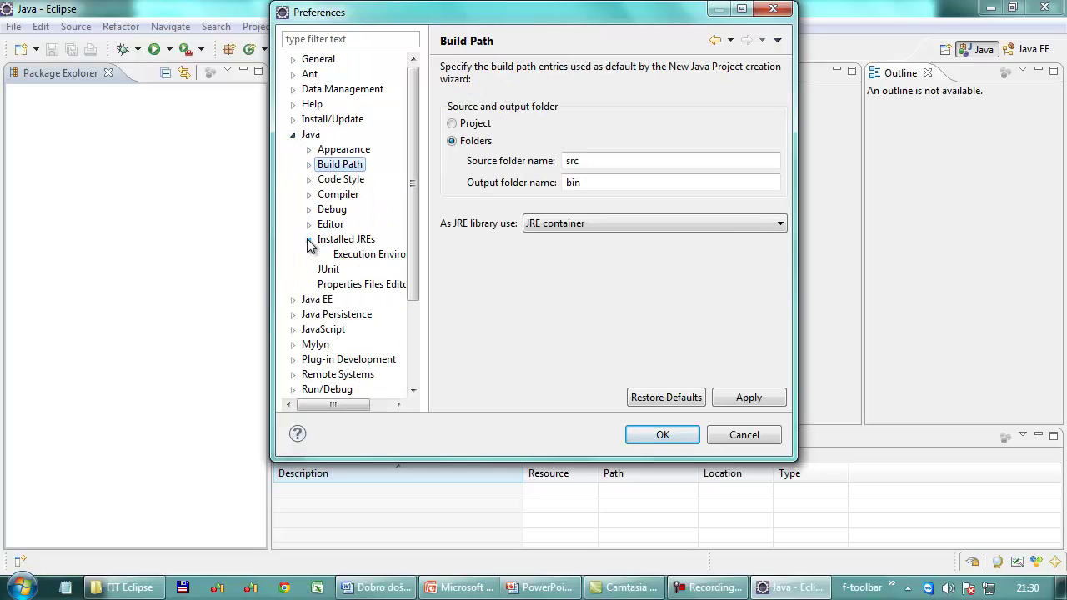
click(371, 239)
Step: Add a Standard VM JRE with C:\Program Files\Java\jdk1.7.0_02 as its home directory
click(824, 125)
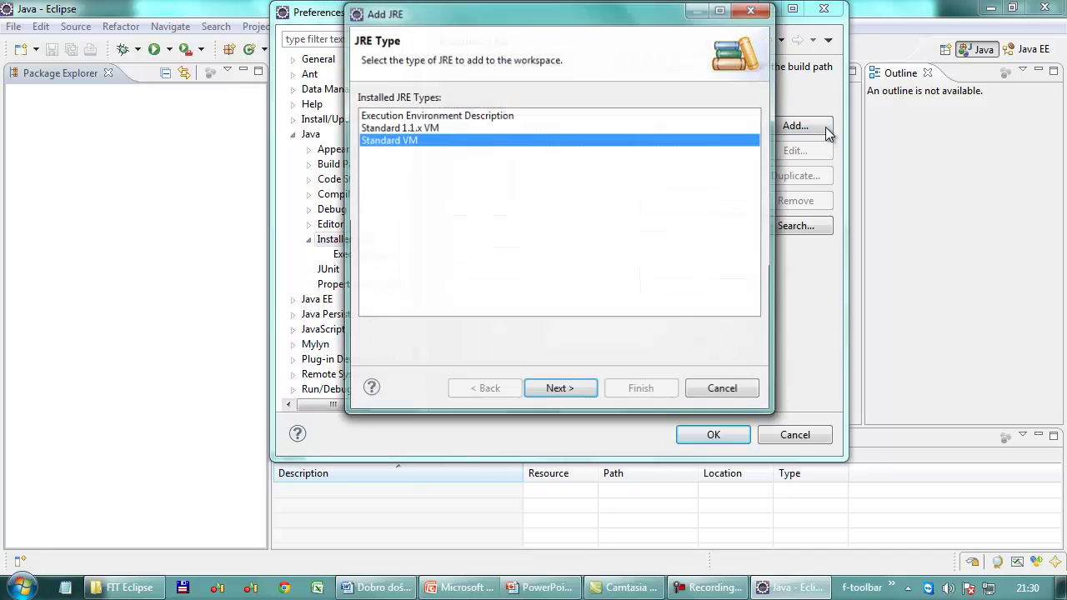
click(535, 397)
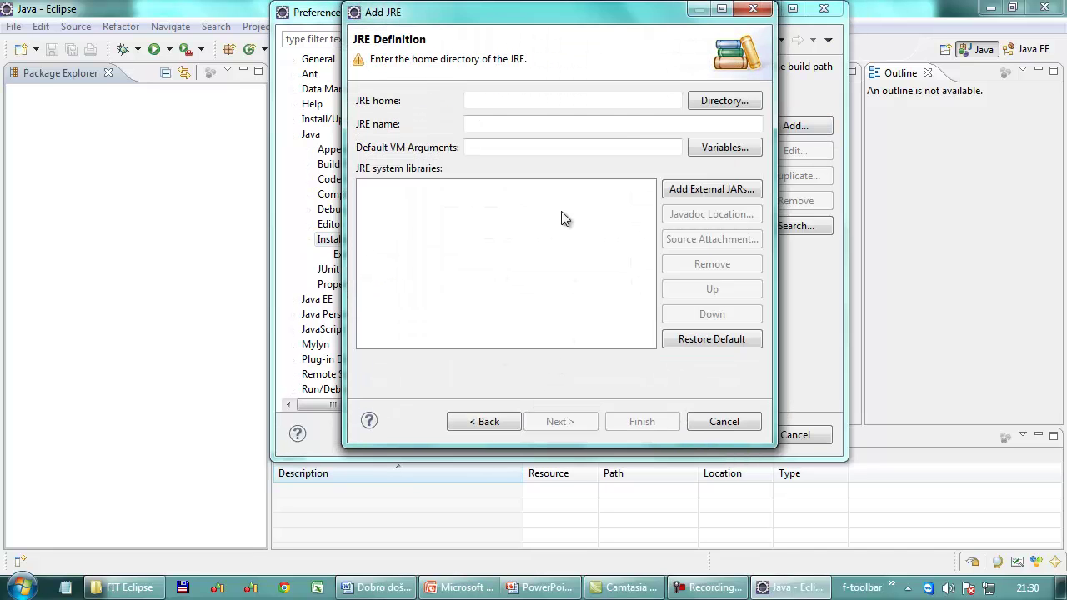
click(726, 100)
key(Return)
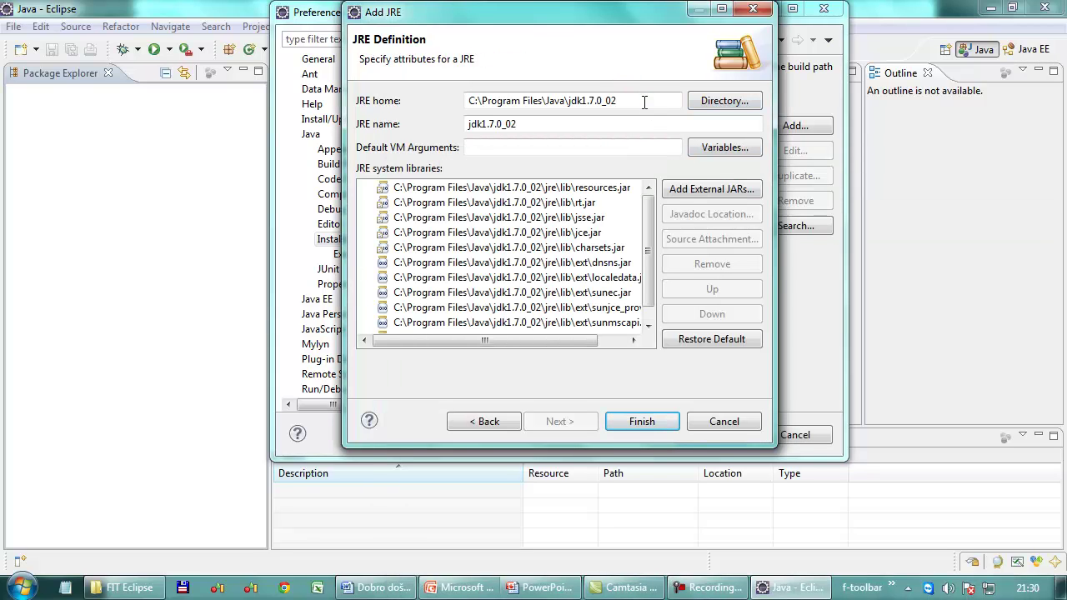
click(648, 422)
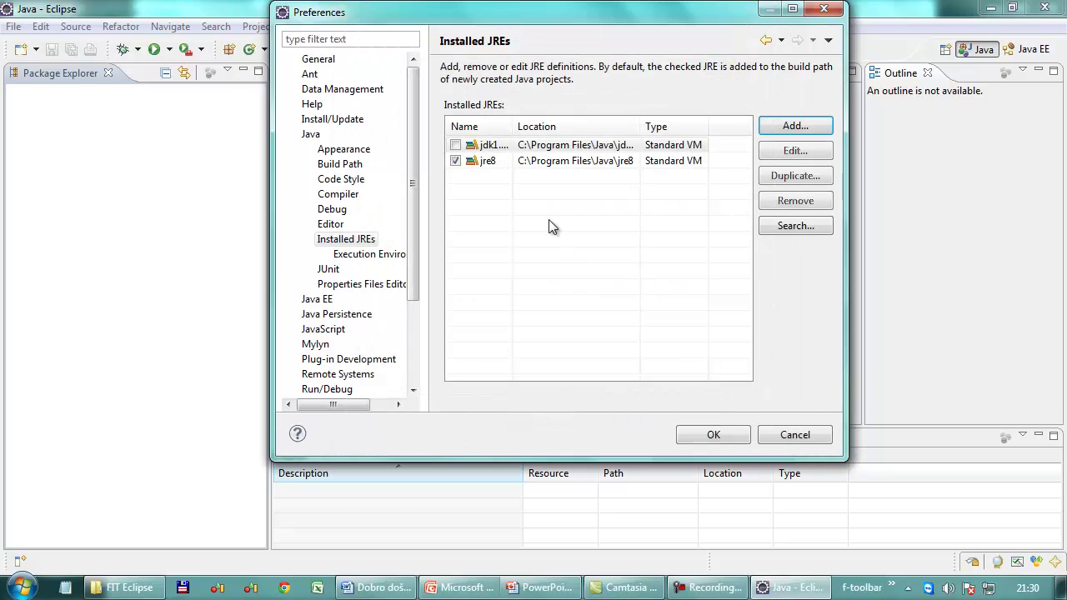
Step: Widen the name column of the installed JREs, make jdk1.7.0_02 the default JRE and apply the preferences
drag(513, 126, 549, 125)
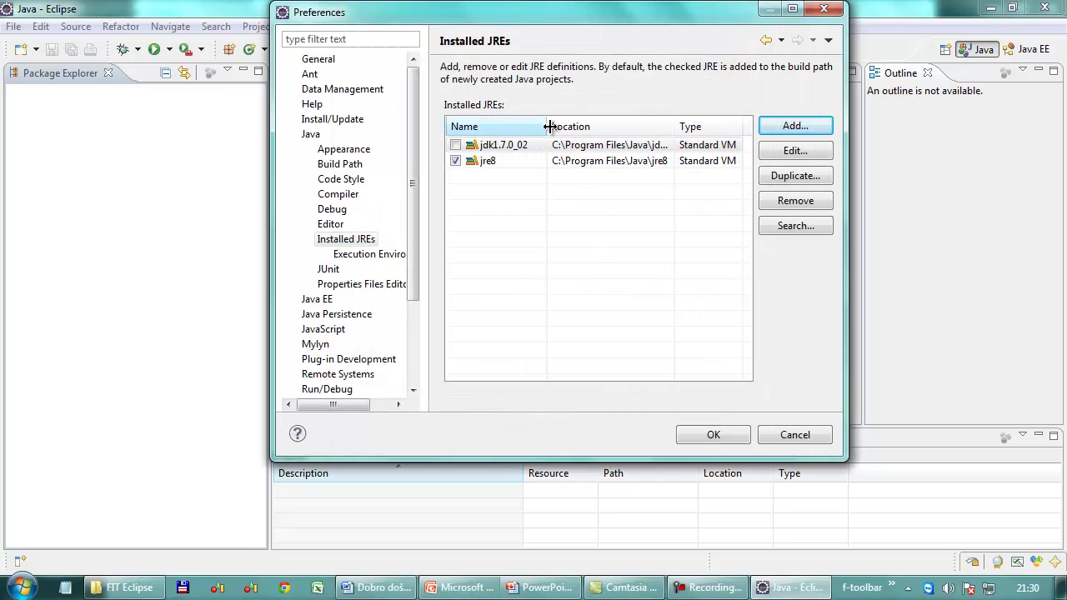
click(455, 145)
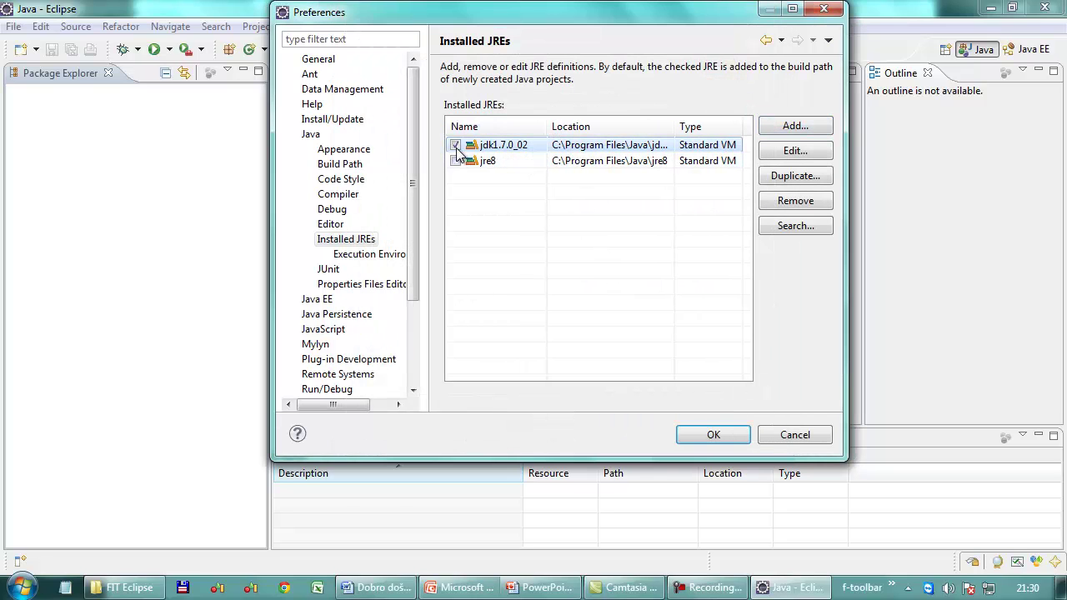
click(702, 436)
Step: Create a Java project named "Novi projekt" that uses the jdk1.7.0_02 JRE
key(alt+w)
right_click(144, 190)
mouse_move(200, 200)
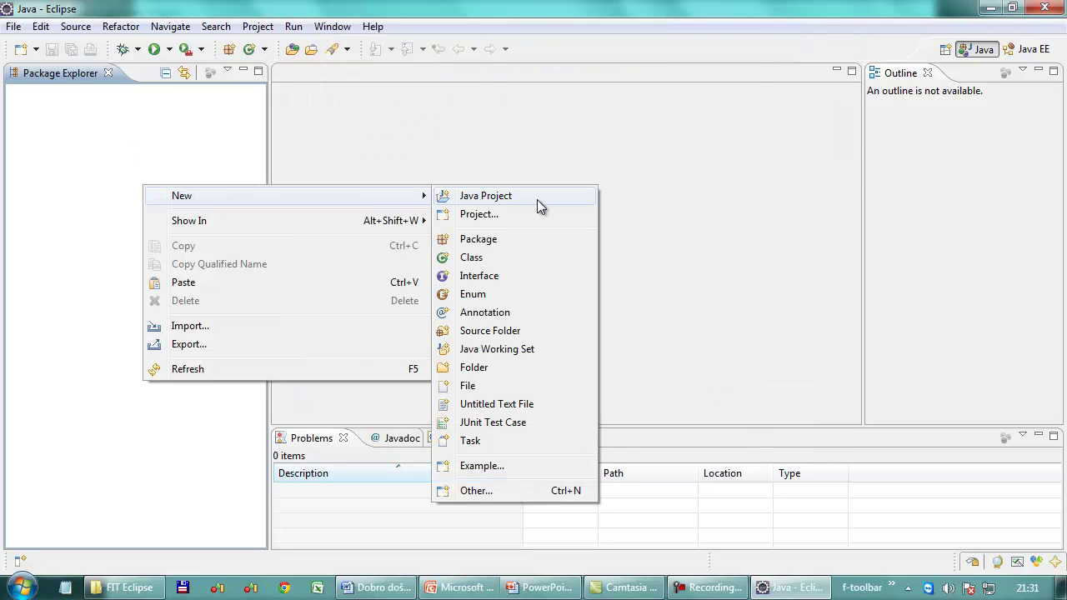
click(539, 205)
text(Nov)
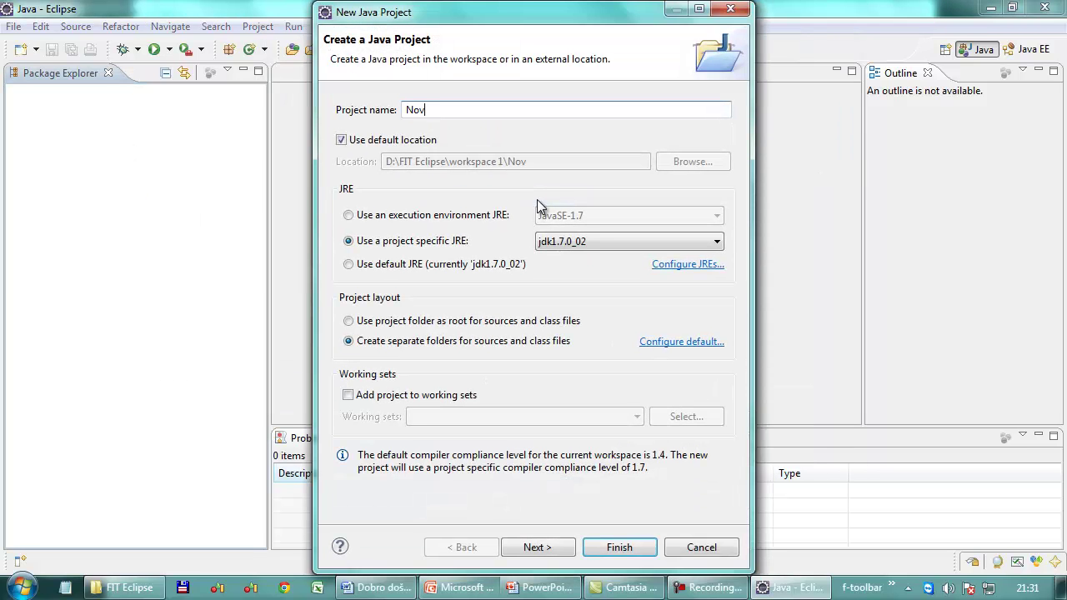
text(i projekt)
click(620, 547)
Step: Create a package named ba.fit.proba in the project's src folder
click(16, 92)
right_click(63, 106)
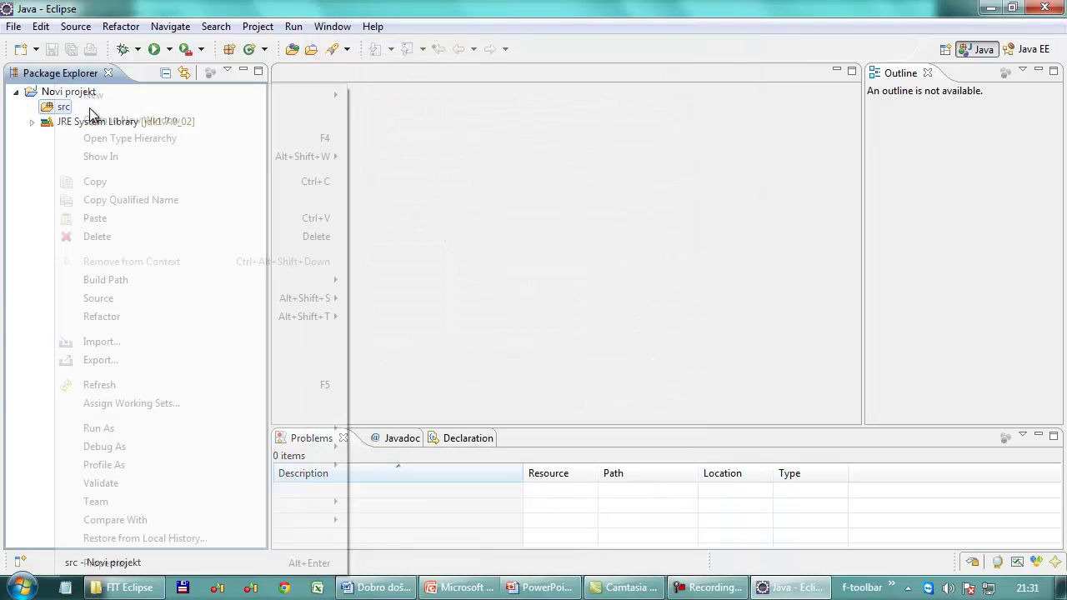
mouse_move(100, 92)
click(396, 138)
text(ba.fit.)
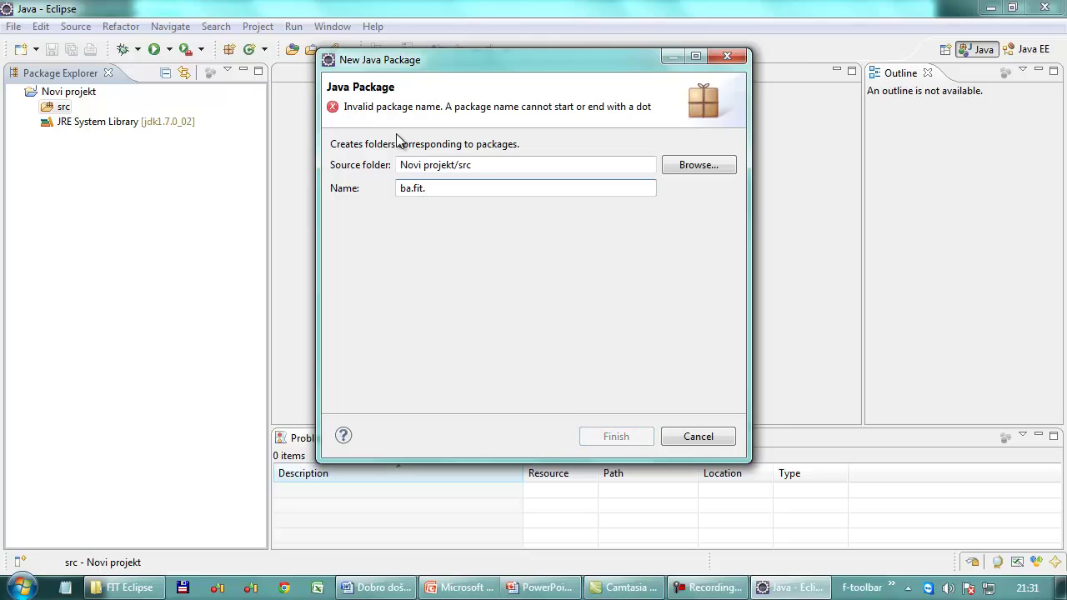
text(pro)
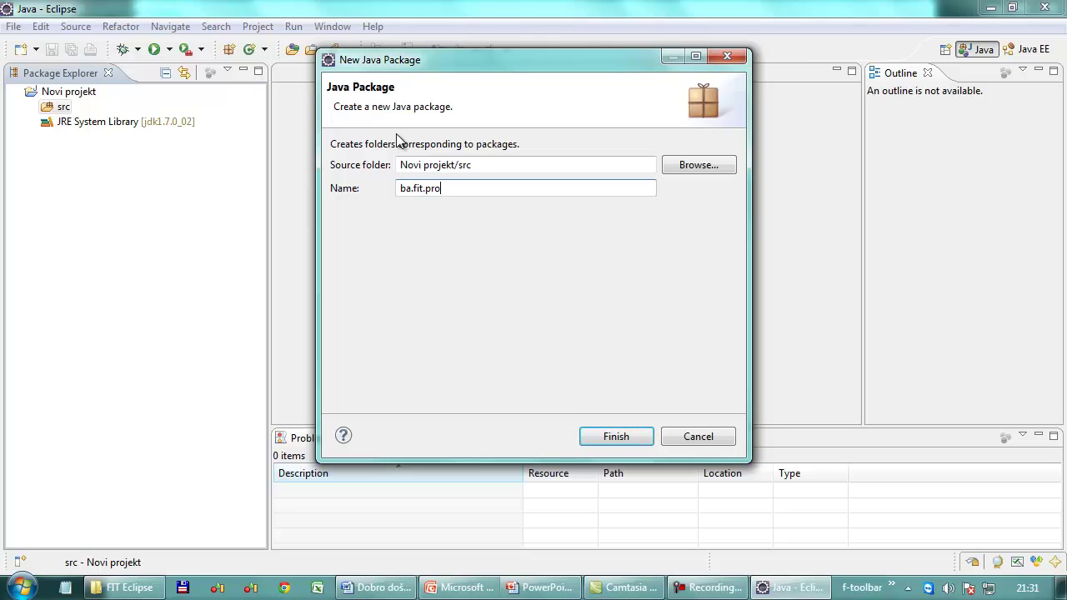
text(ba)
key(Return)
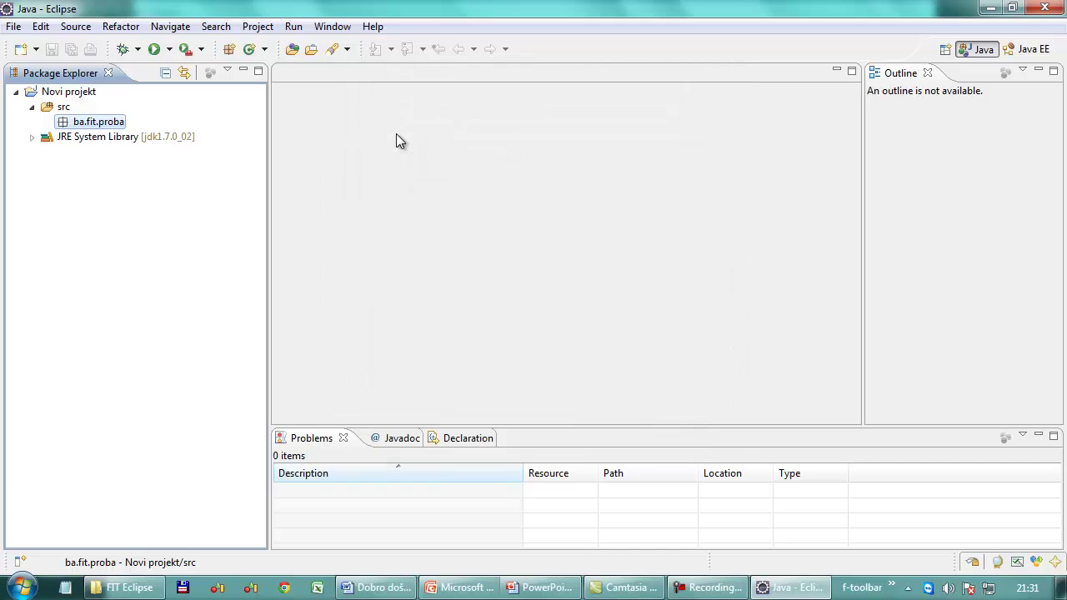
Step: Create a public class named Test1 in the ba.fit.proba package without a main method stub
right_click(90, 121)
mouse_move(167, 95)
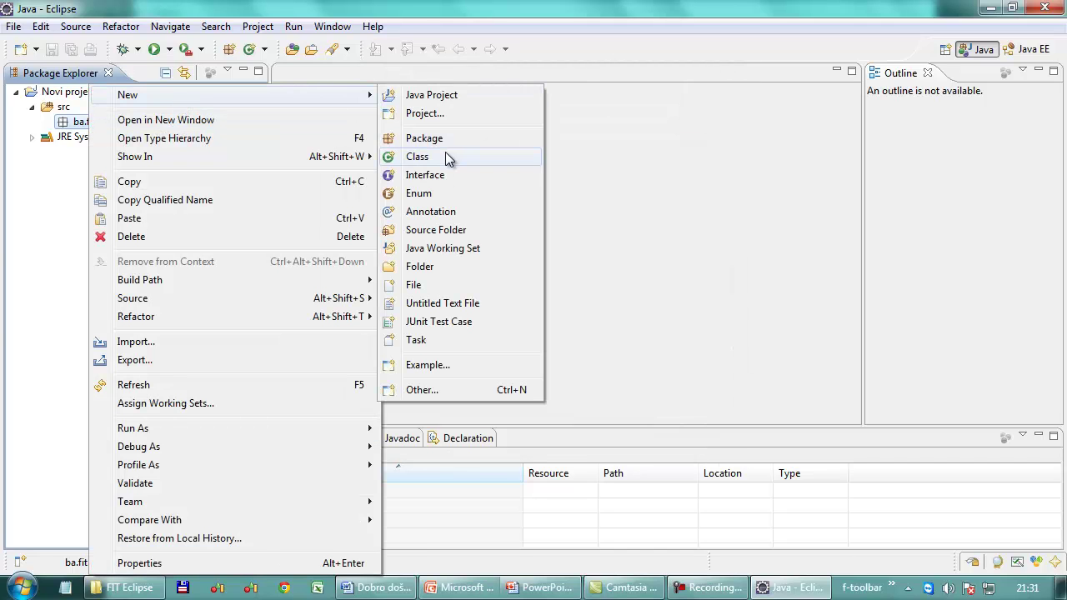
click(476, 159)
text(Test1)
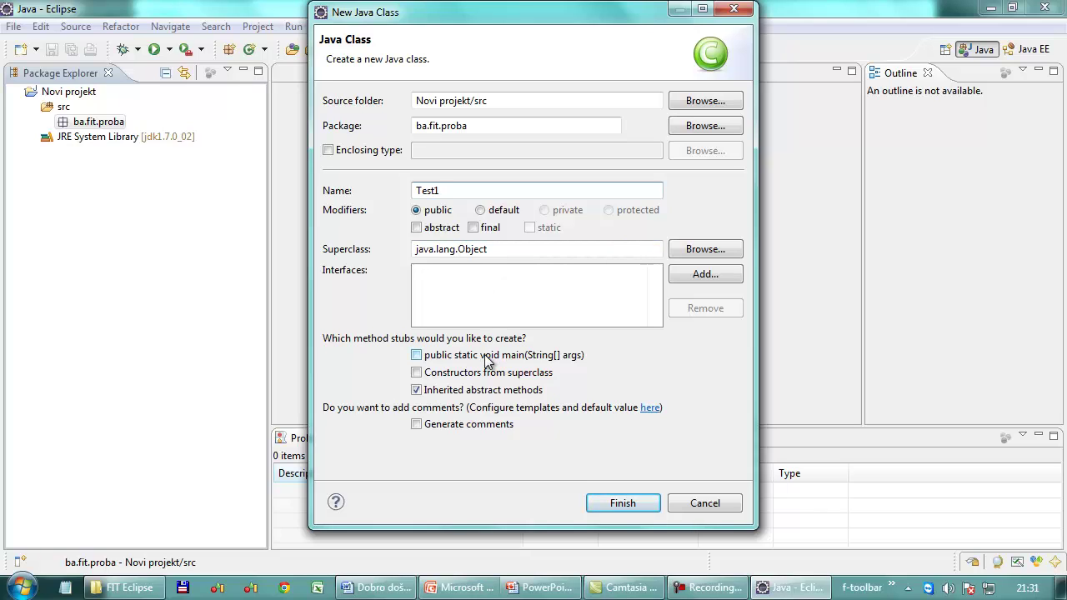
click(621, 503)
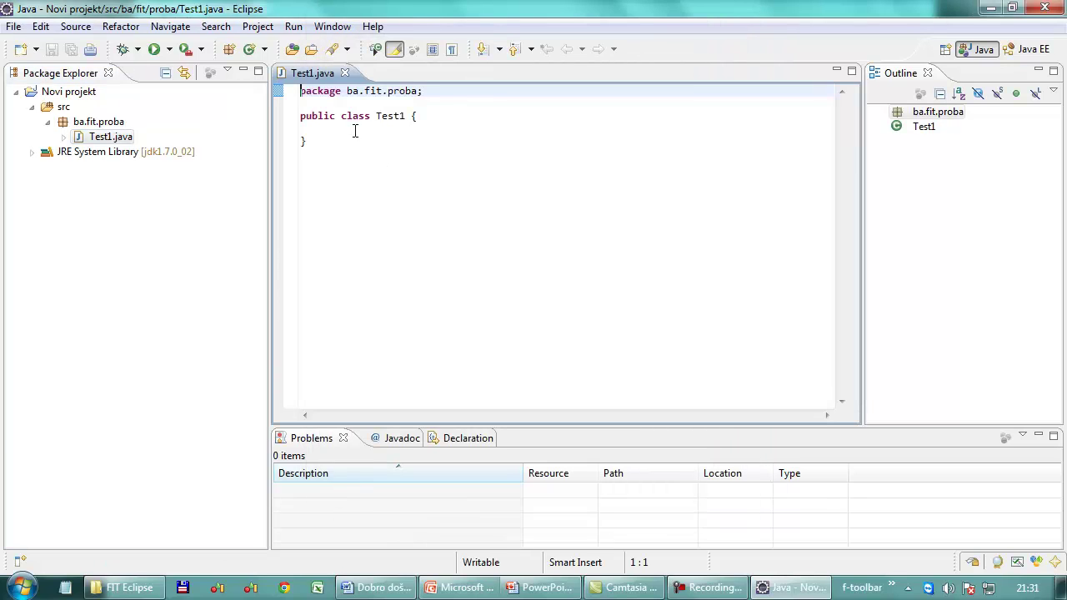
Step: Insert a main method into the Test1 class body using content assist
click(354, 130)
text(ma)
key(ctrl+space)
key(Return)
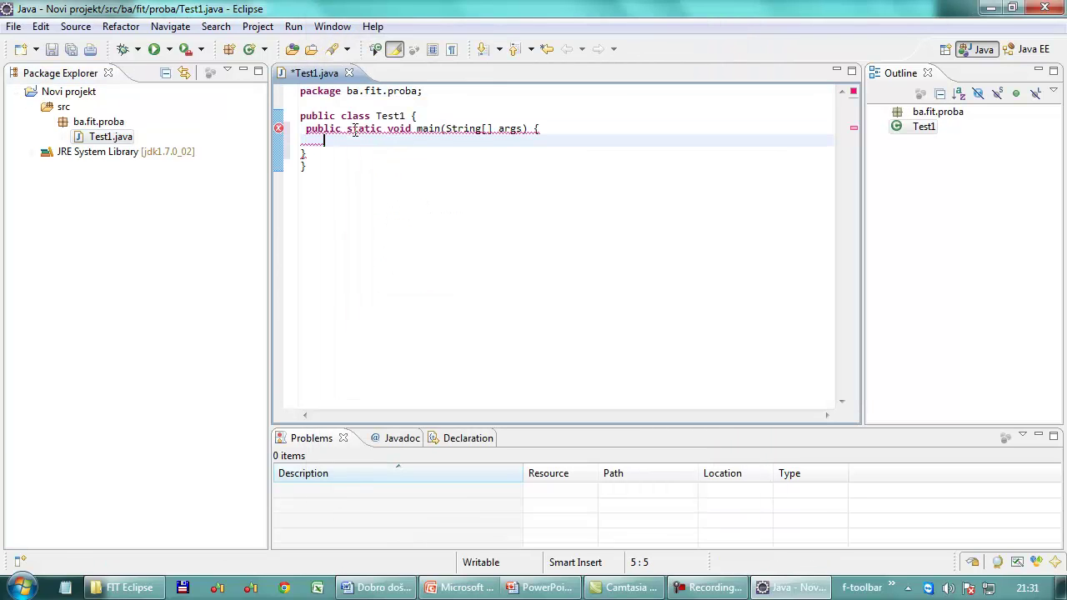
Step: Auto-format all the source code in Test1.java
key(ctrl+a)
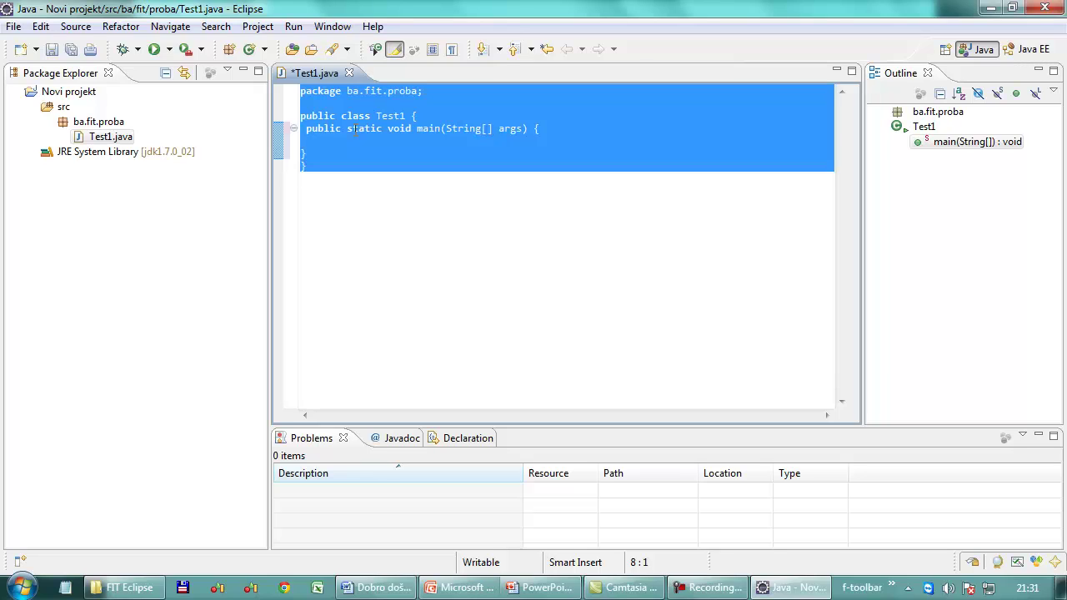
click(353, 128)
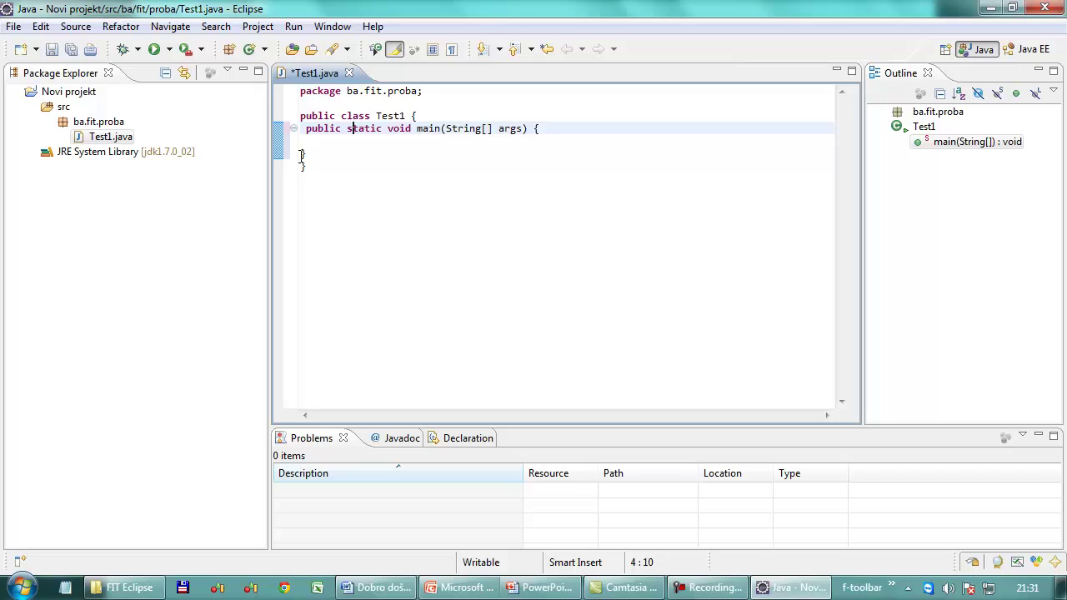
key(ctrl+a)
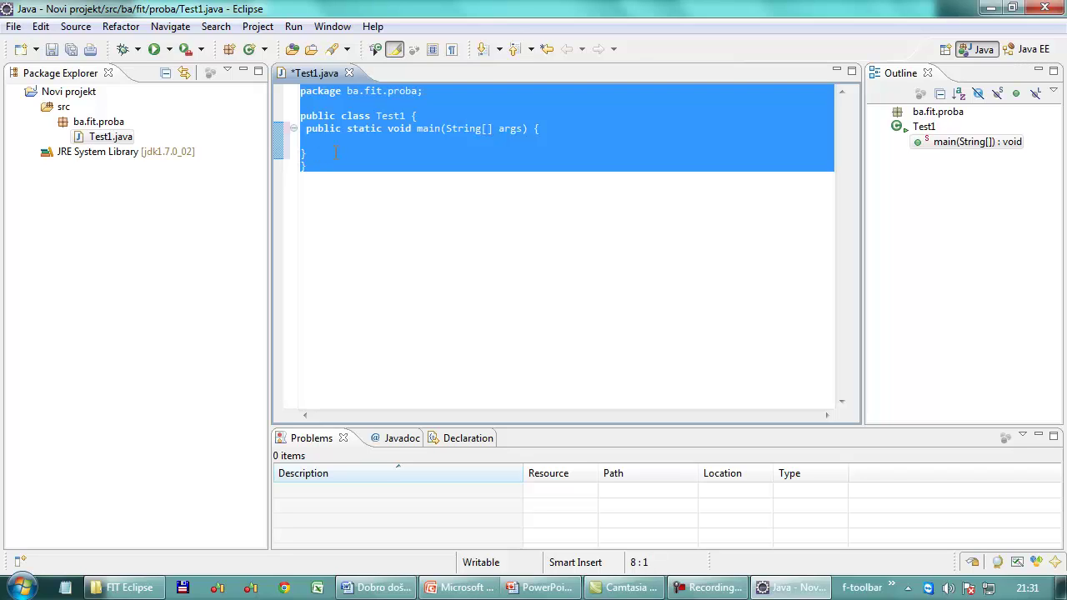
key(ctrl+shift+f)
click(330, 152)
Step: Declare the variables "int a = 4;" and "int b=6;" inside the main method
click(340, 140)
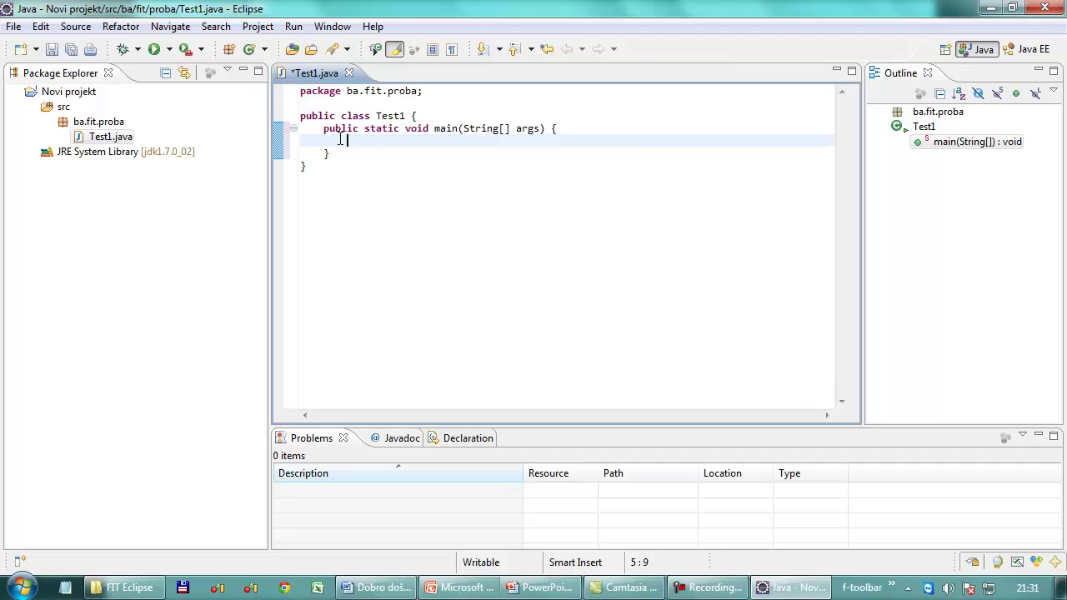
text(int a = 4;)
key(Return)
text(int b=6;)
key(Return)
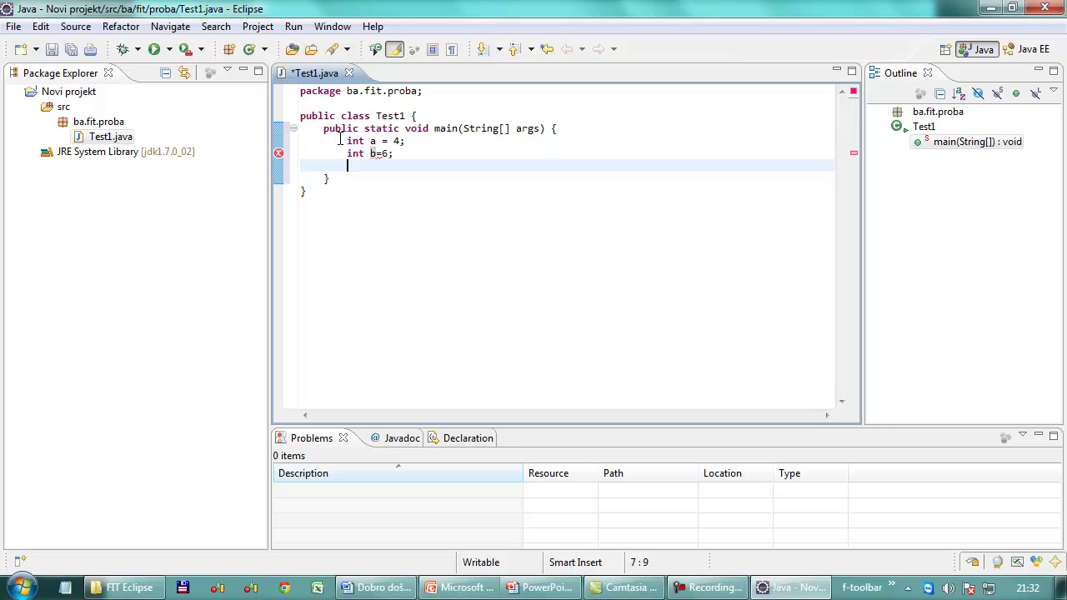
Step: Add a System.out.println statement below the variables that prints "zbir je " + a + b, using content assist
text(aa)
key(BackSpace)
text(+ b)
key(Home)
text("zbir je " + a +)
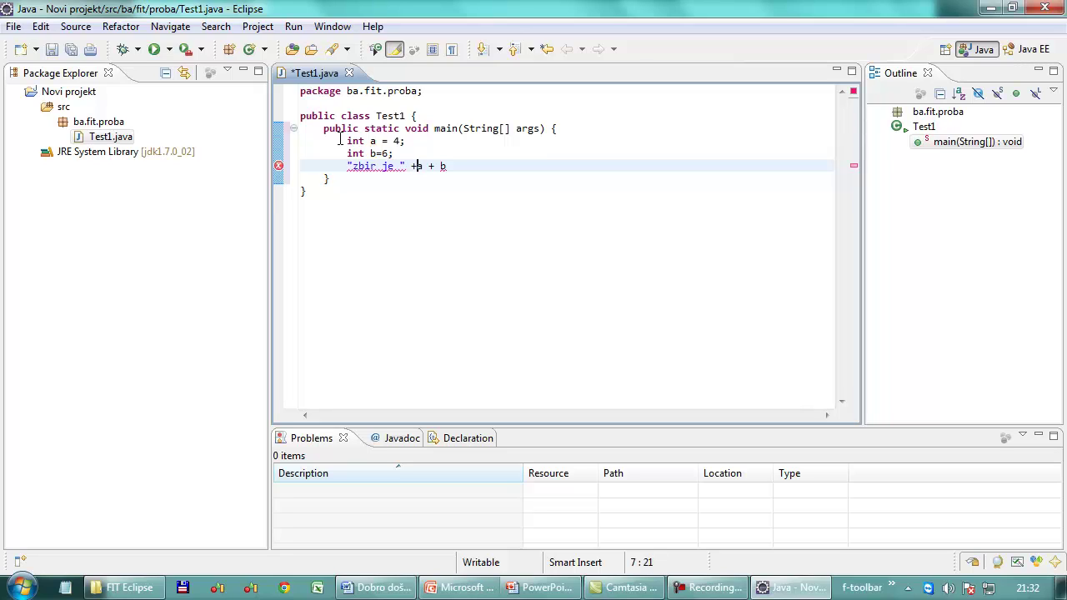
key(shift+Home)
key(ctrl+space)
key(Up)
key(Down)
key(Return)
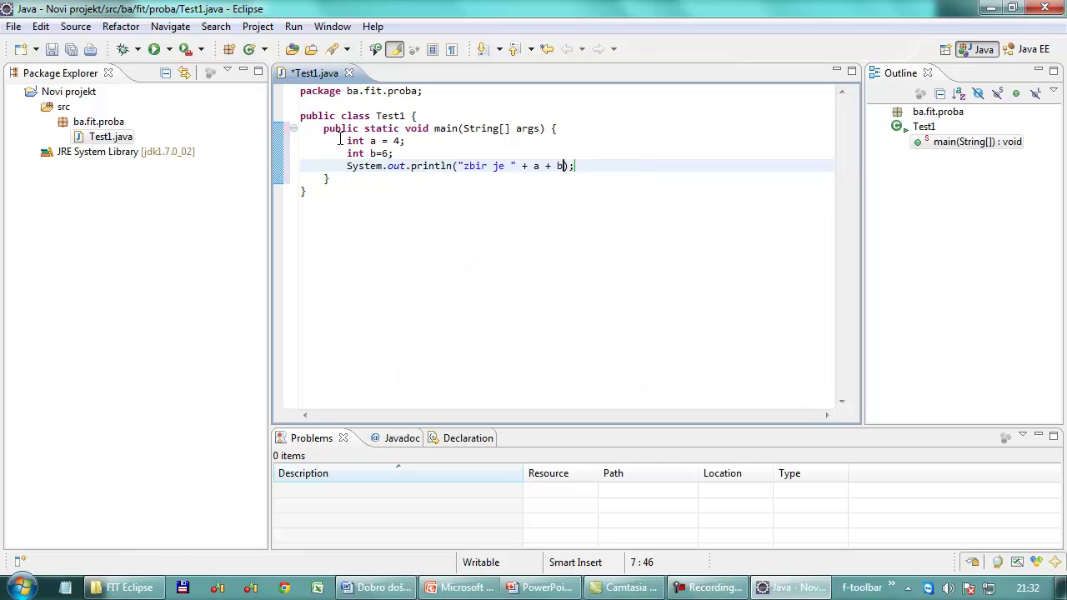
Step: Run Test1 as a Java application, saving Test1.java and choosing to always save resources before launching
right_click(460, 146)
mouse_move(654, 469)
click(741, 472)
click(539, 327)
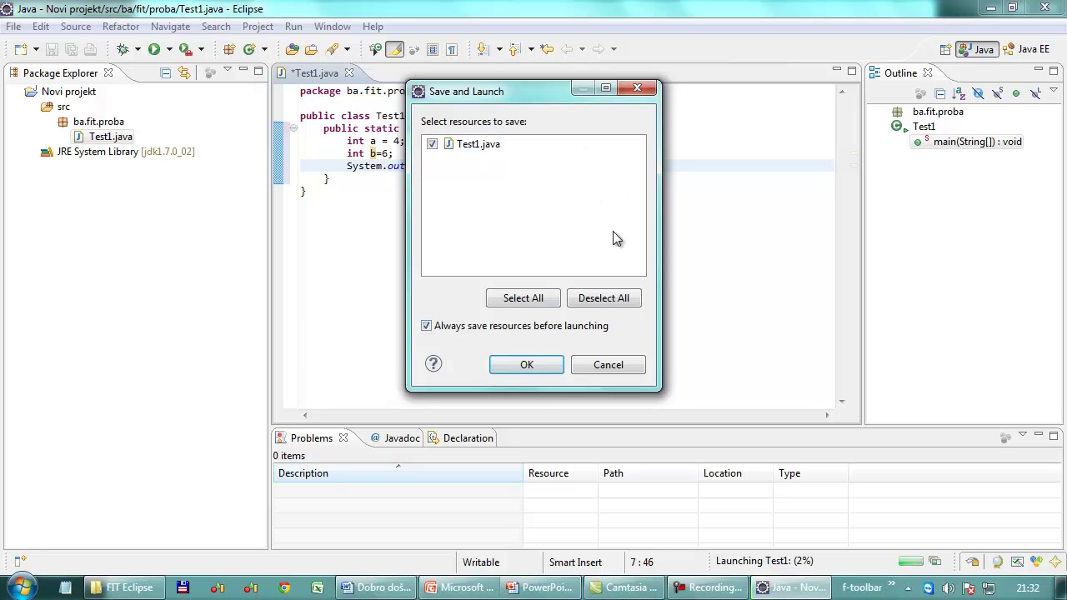
click(527, 367)
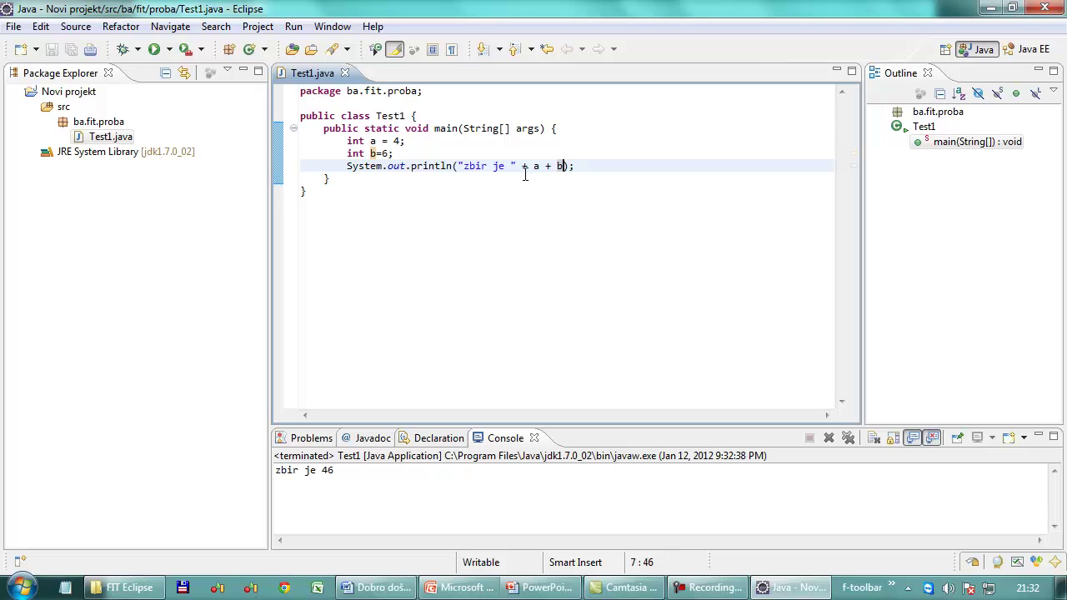
mouse_move(495, 167)
mouse_down()
mouse_move(476, 175)
mouse_move(505, 165)
mouse_up()
click(477, 175)
double_click(562, 166)
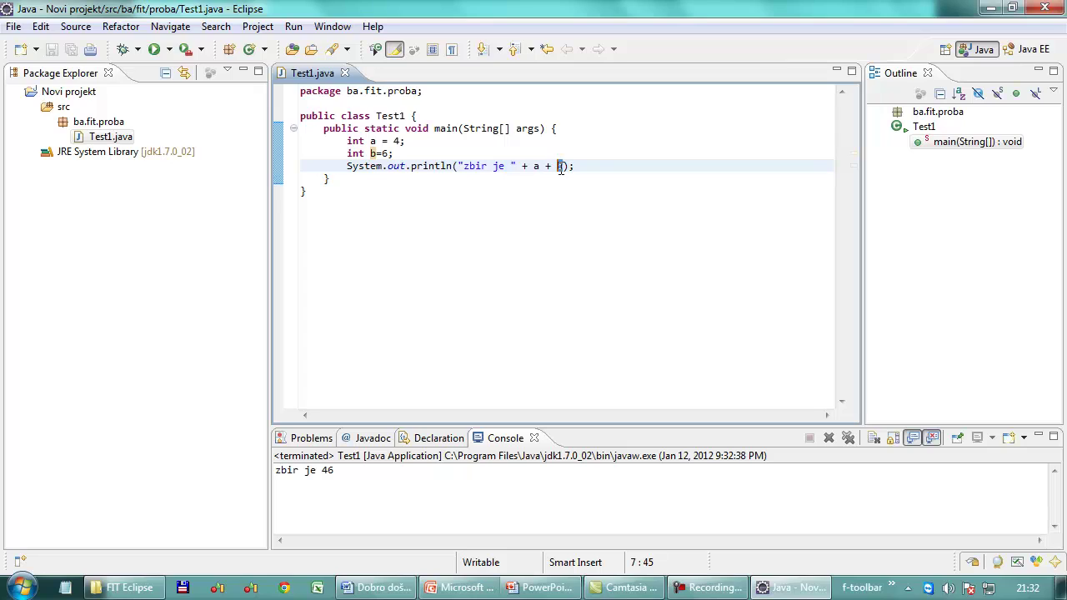
double_click(327, 470)
click(323, 470)
Step: Enclose a + b in parentheses in the println statement so the numbers are summed before printing
click(535, 166)
text(()
key(Right)
key(Right)
key(Right)
key(Right)
key(Right)
text())
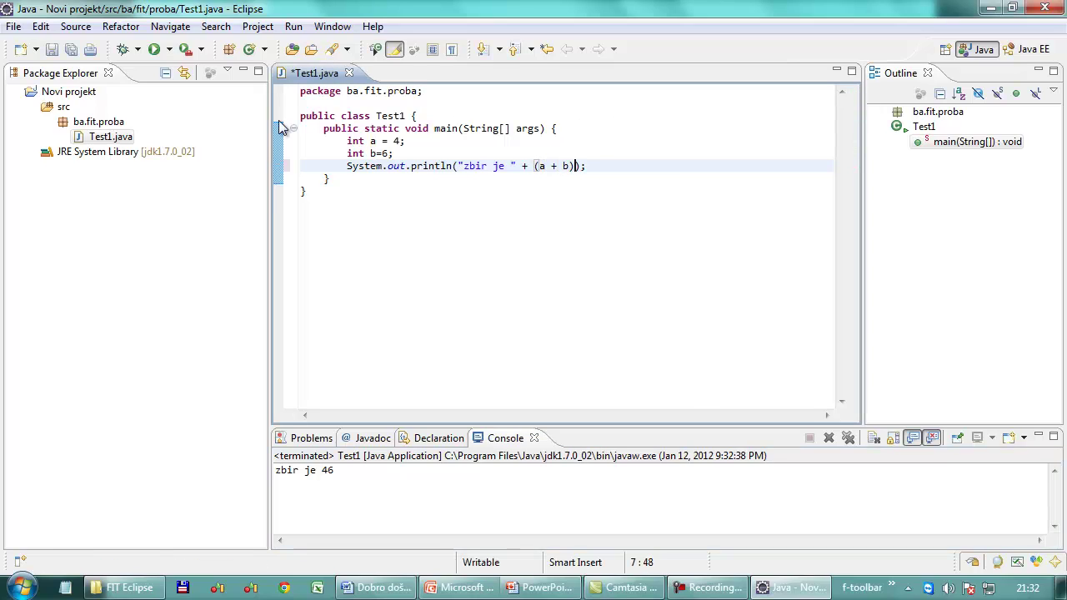
Step: Run Test1 again as a Java application with the corrected println statement
right_click(458, 142)
mouse_move(644, 461)
click(754, 467)
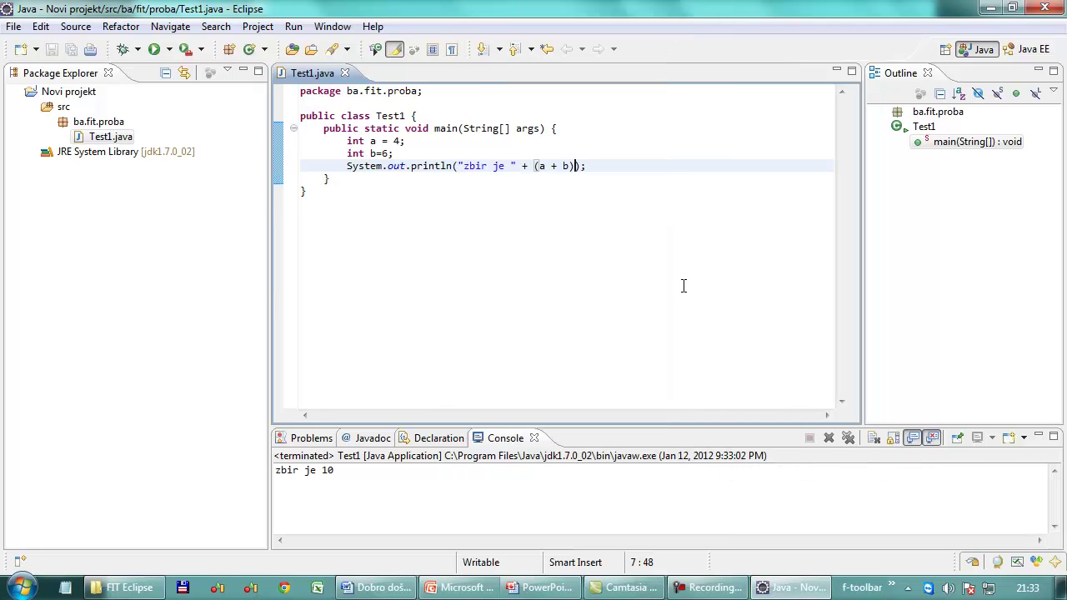
key(alt+Tab)
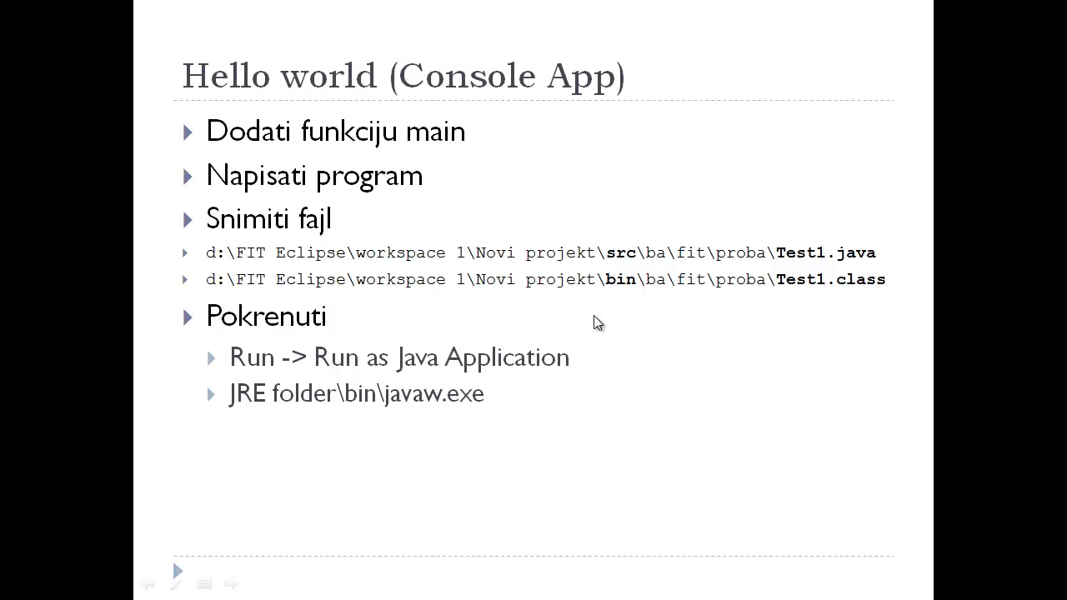
click(594, 317)
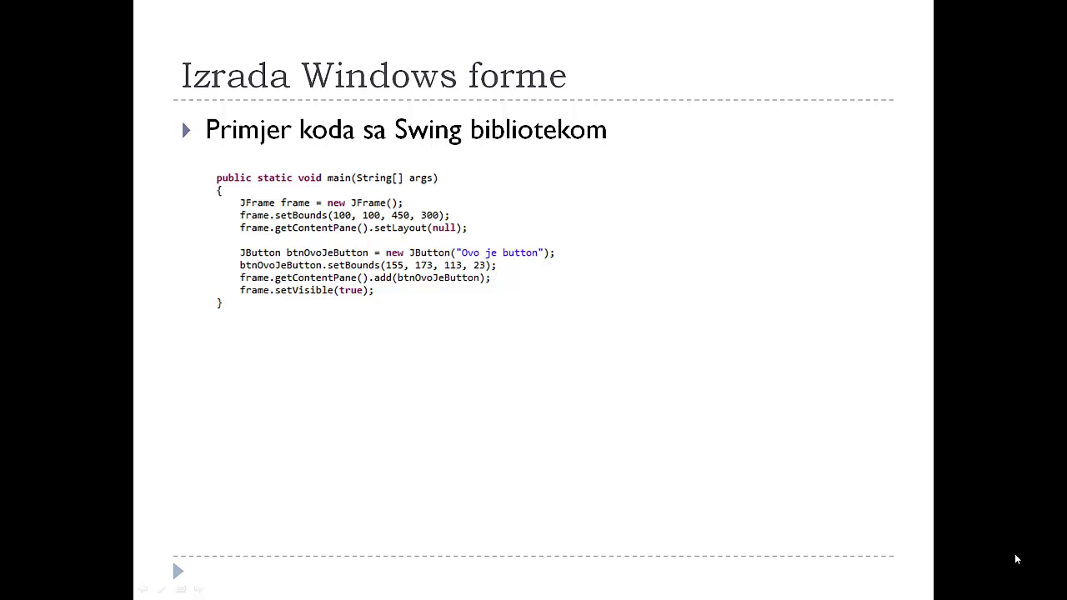
key(Right)
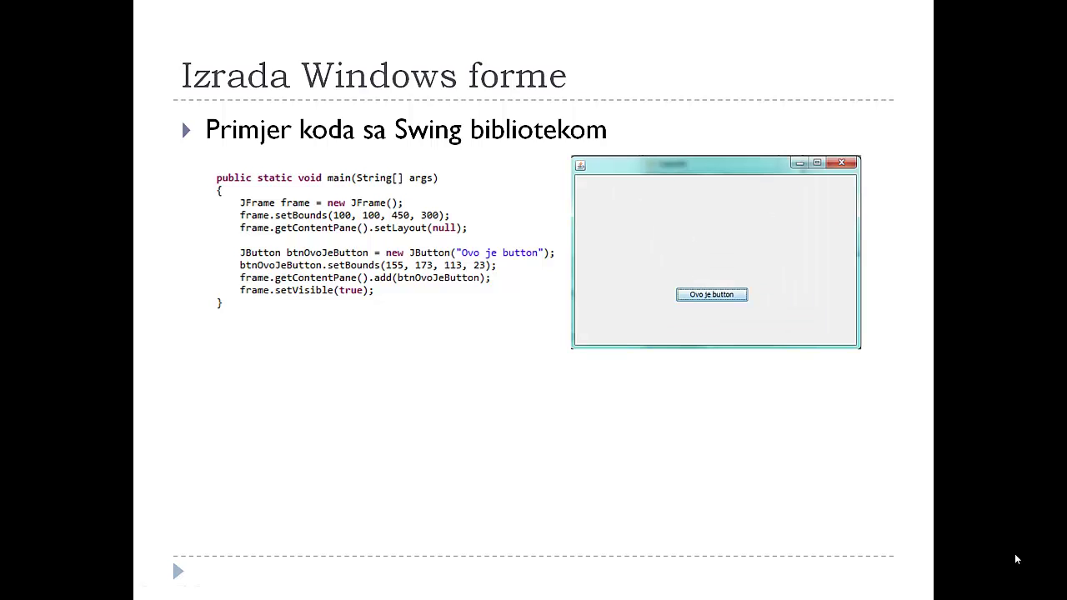